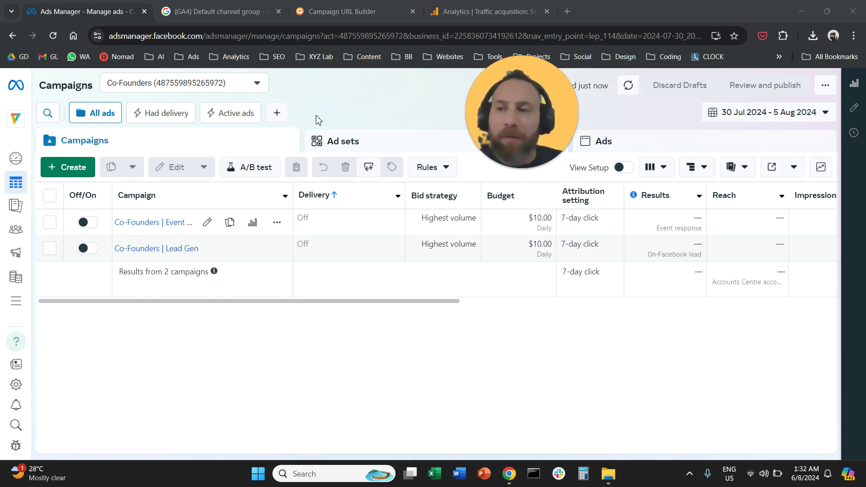
Create a manual Traffic campaign whose ad set sends traffic to a Website
{"action": "left_click", "coordinate": [233, 118]}
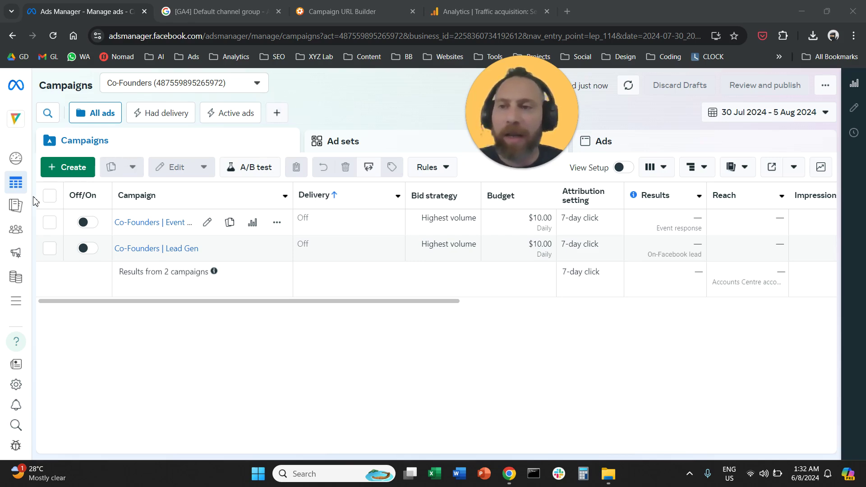
{"action": "left_click", "coordinate": [69, 178]}
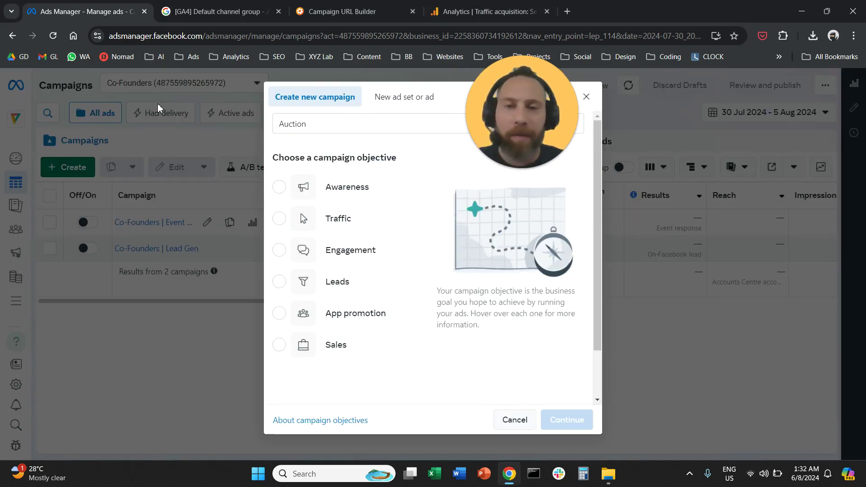
{"action": "left_click", "coordinate": [323, 226]}
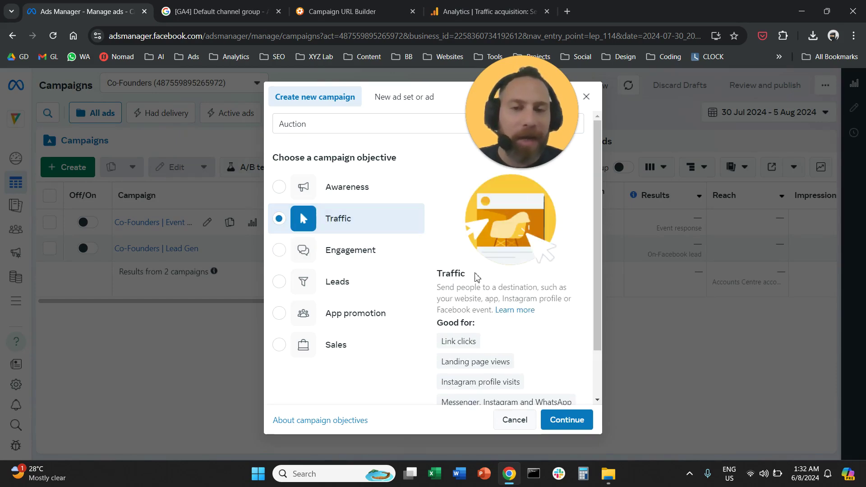
{"action": "left_click", "coordinate": [566, 420]}
{"action": "left_click", "coordinate": [408, 311]}
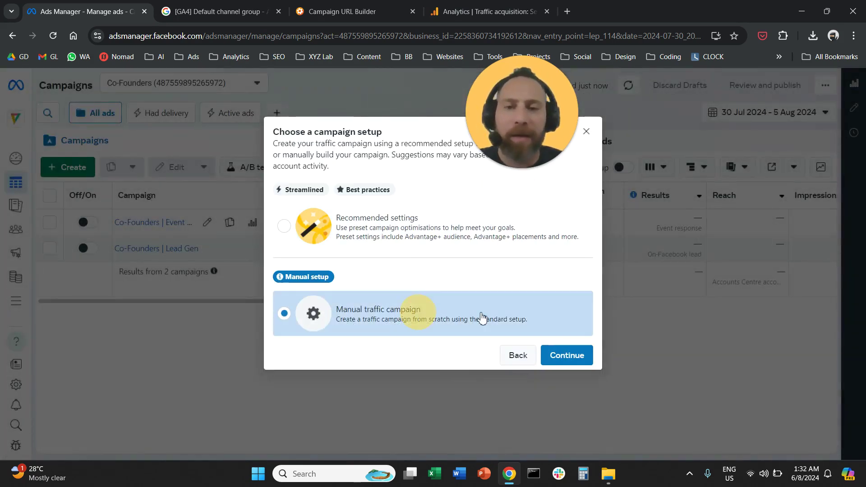
{"action": "left_click", "coordinate": [556, 355]}
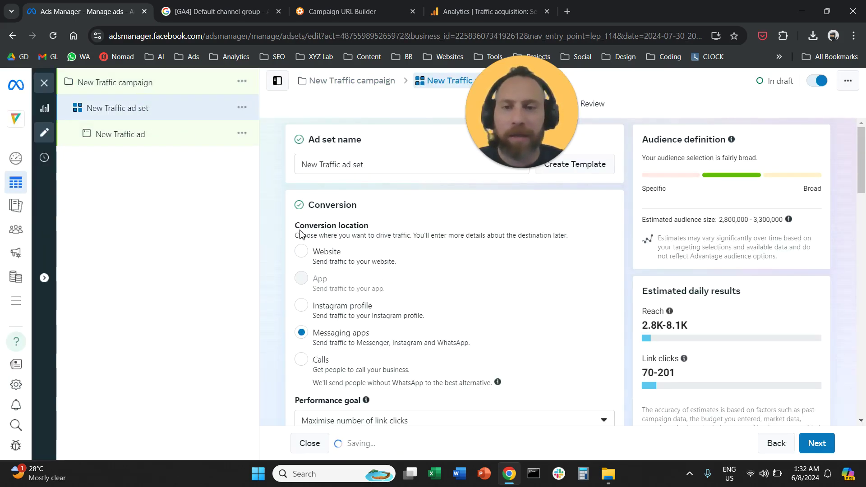
{"action": "left_click", "coordinate": [307, 259]}
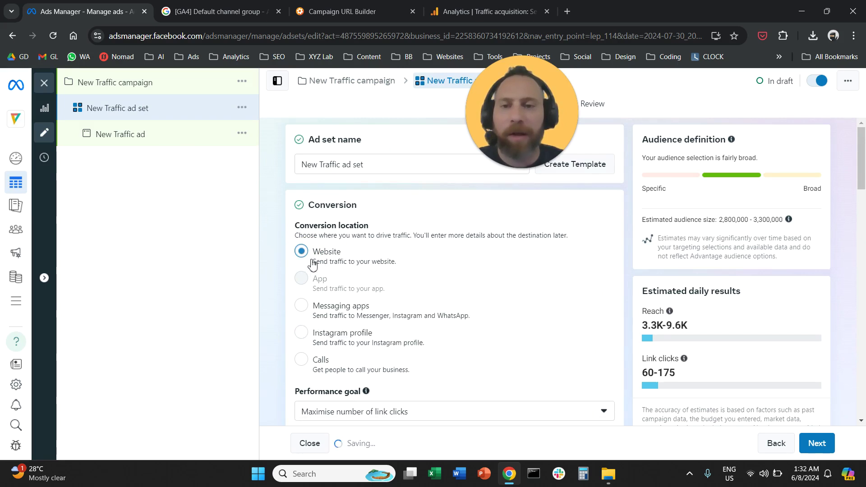
Open the New Traffic ad and point out its Website URL label and Ad sources heading
{"action": "left_click", "coordinate": [199, 148]}
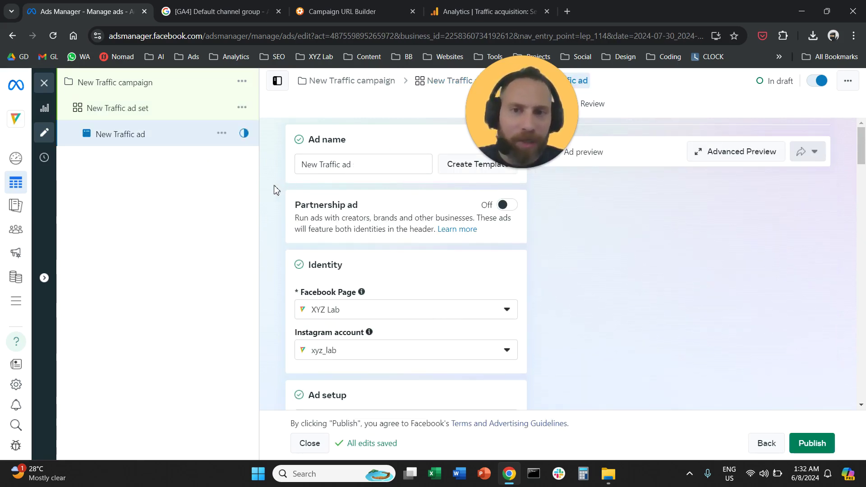
{"action": "scroll", "coordinate": [280, 192], "scroll_direction": "down", "scroll_amount": 10}
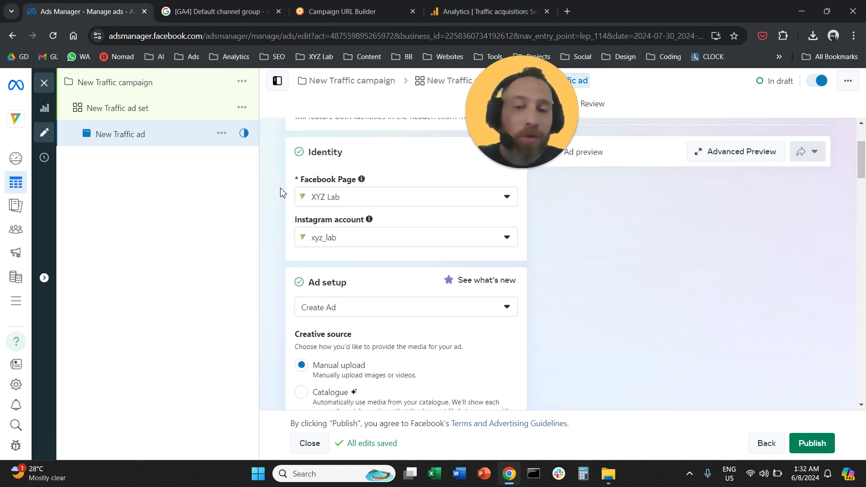
{"action": "scroll", "coordinate": [280, 192], "scroll_direction": "down", "scroll_amount": 3}
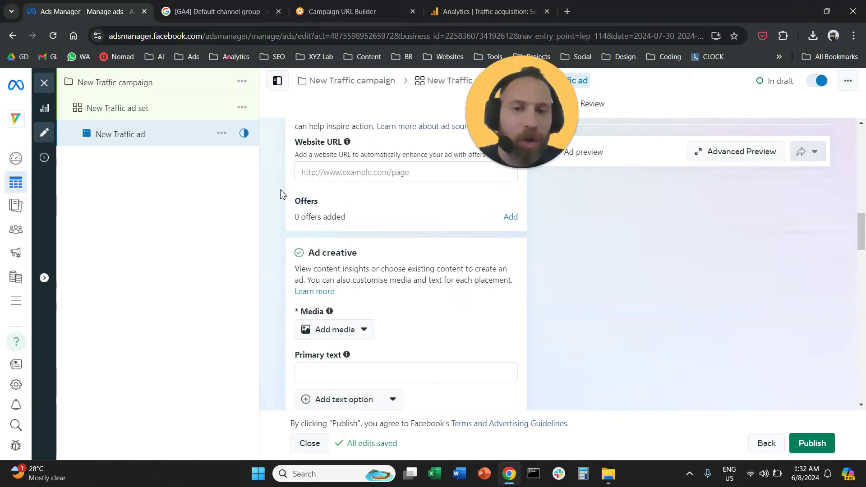
{"action": "scroll", "coordinate": [280, 193], "scroll_direction": "up", "scroll_amount": 2}
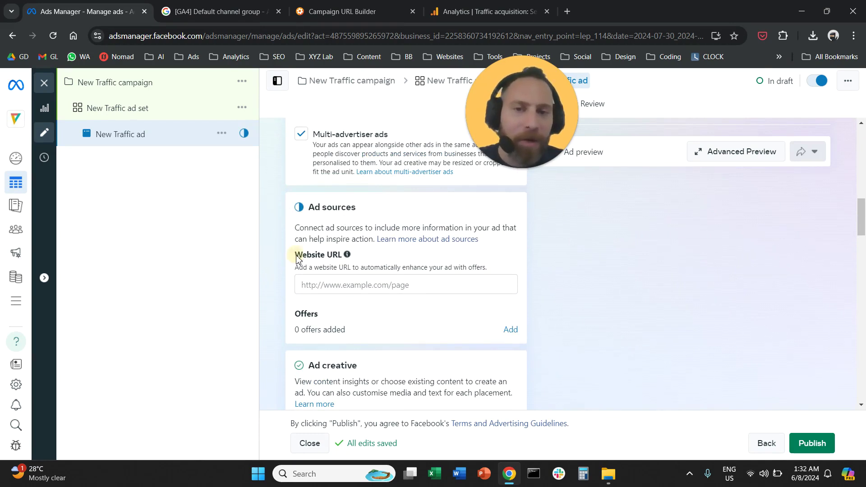
{"action": "left_click_drag", "start_coordinate": [295, 255], "coordinate": [338, 260]}
{"action": "left_click_drag", "start_coordinate": [307, 207], "coordinate": [356, 208]}
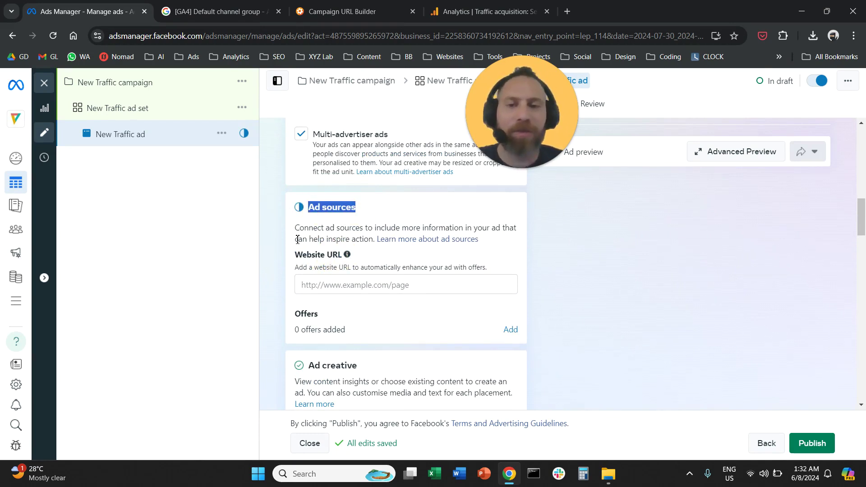
{"action": "left_click", "coordinate": [282, 257]}
Enter test.com as the Destination website URL and point out the URL parameter option
{"action": "scroll", "coordinate": [283, 257], "scroll_direction": "down", "scroll_amount": 10}
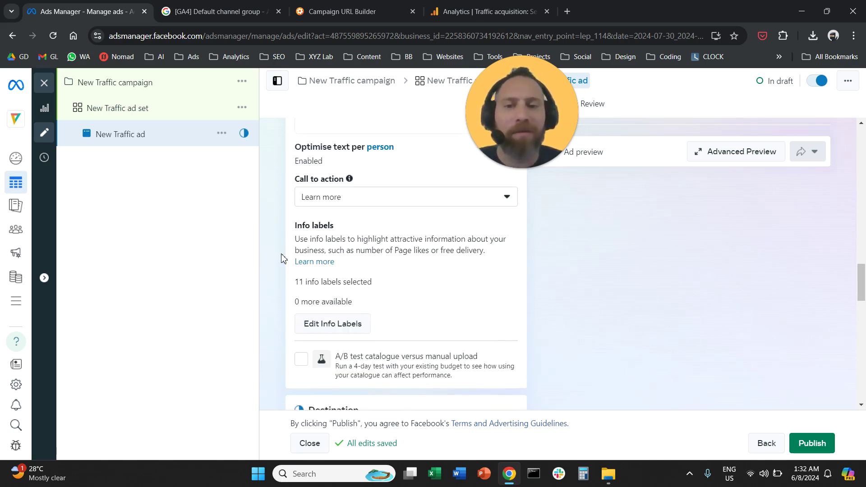
{"action": "scroll", "coordinate": [283, 258], "scroll_direction": "down", "scroll_amount": 5}
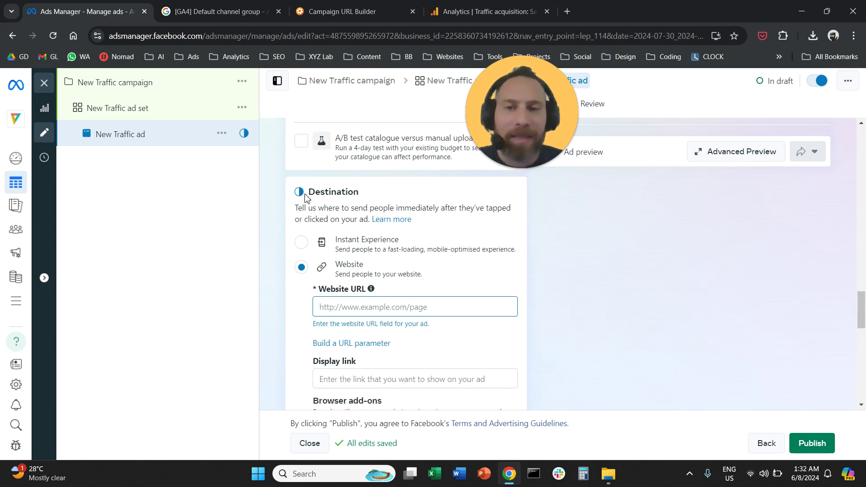
{"action": "left_click_drag", "start_coordinate": [309, 191], "coordinate": [359, 192]}
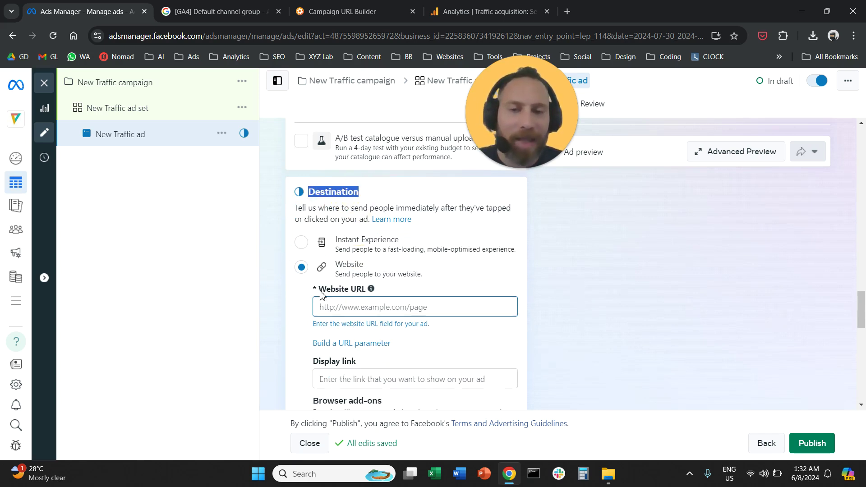
{"action": "left_click_drag", "start_coordinate": [318, 290], "coordinate": [366, 290]}
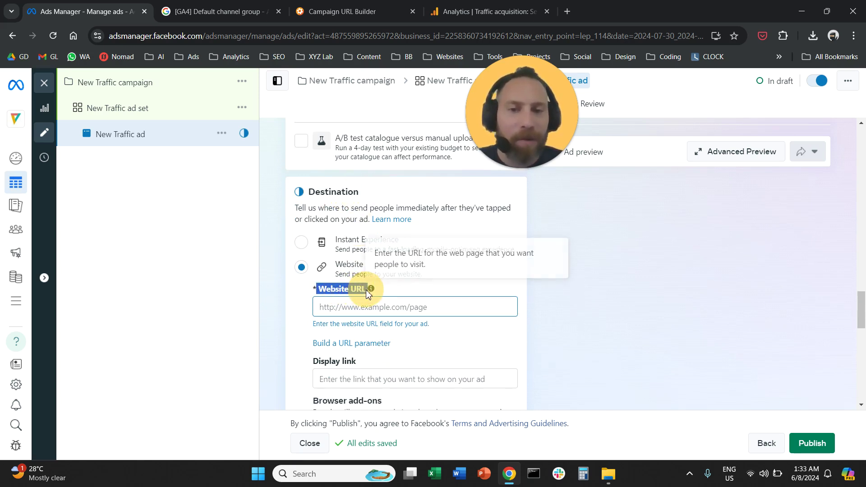
{"action": "left_click", "coordinate": [339, 307]}
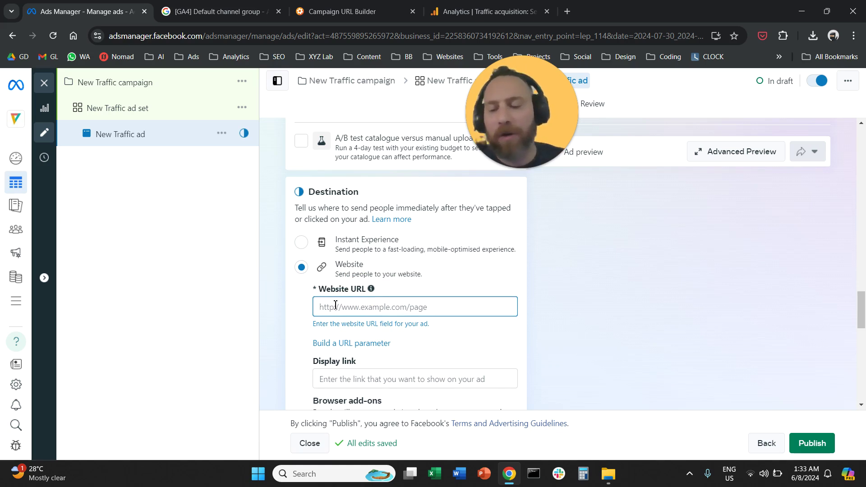
{"action": "type", "text": "test"}
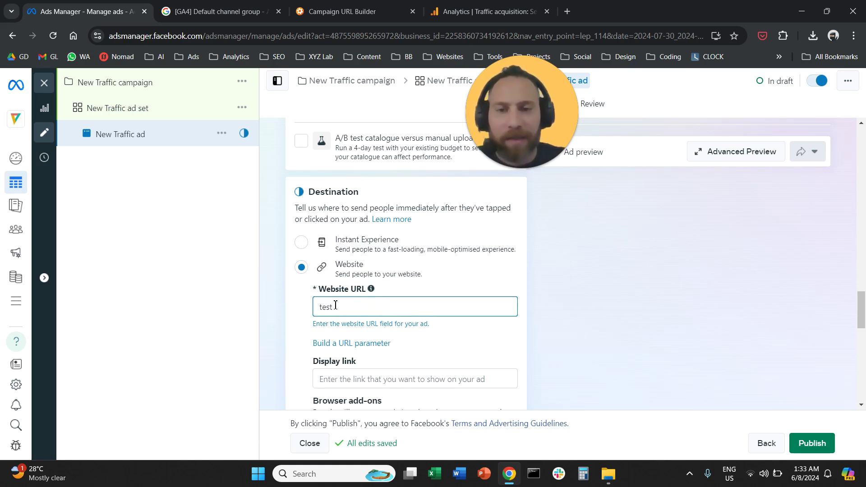
{"action": "type", "text": ".com"}
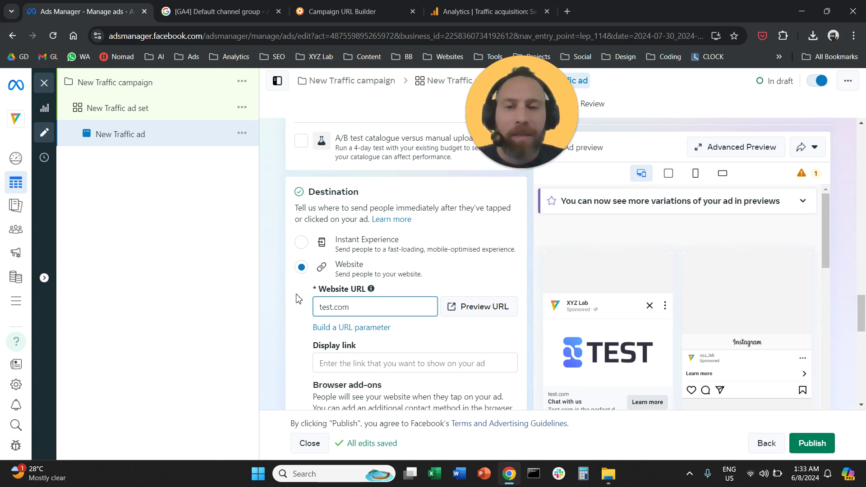
{"action": "left_click_drag", "start_coordinate": [311, 328], "coordinate": [391, 334]}
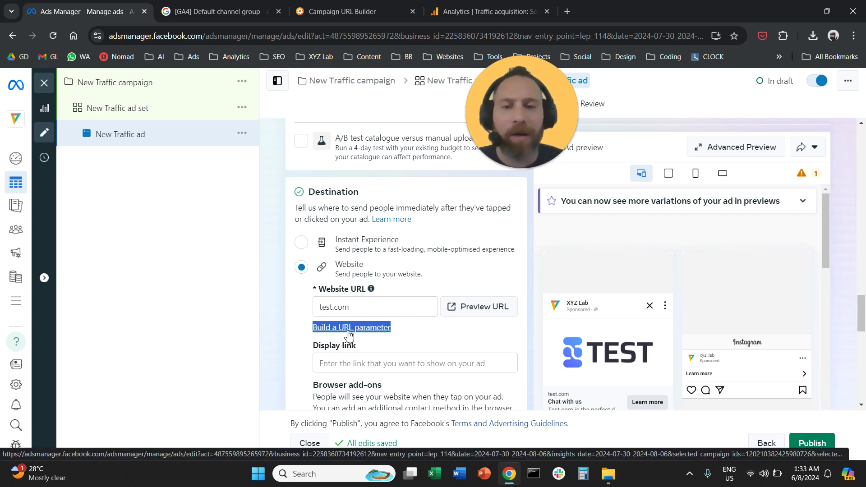
Open the URL parameter builder and browse dynamic values for campaign source, medium and name
{"action": "left_click", "coordinate": [348, 333]}
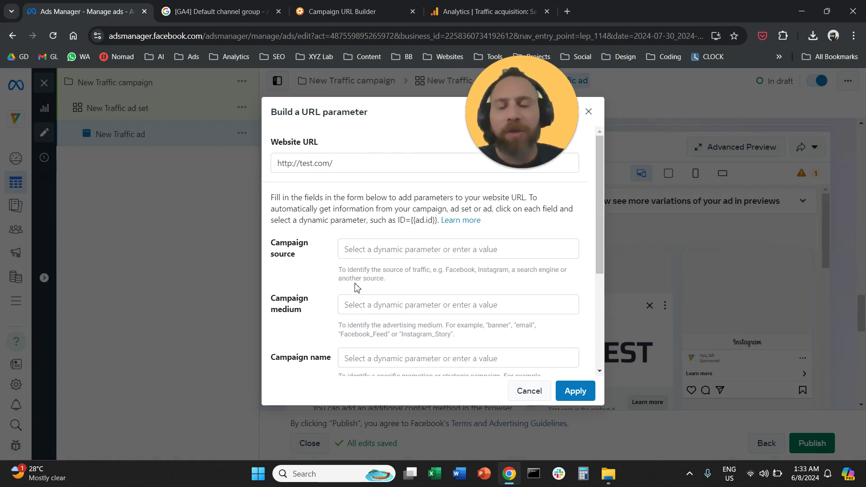
{"action": "left_click", "coordinate": [365, 250]}
{"action": "left_click", "coordinate": [318, 269]}
{"action": "left_click", "coordinate": [338, 304]}
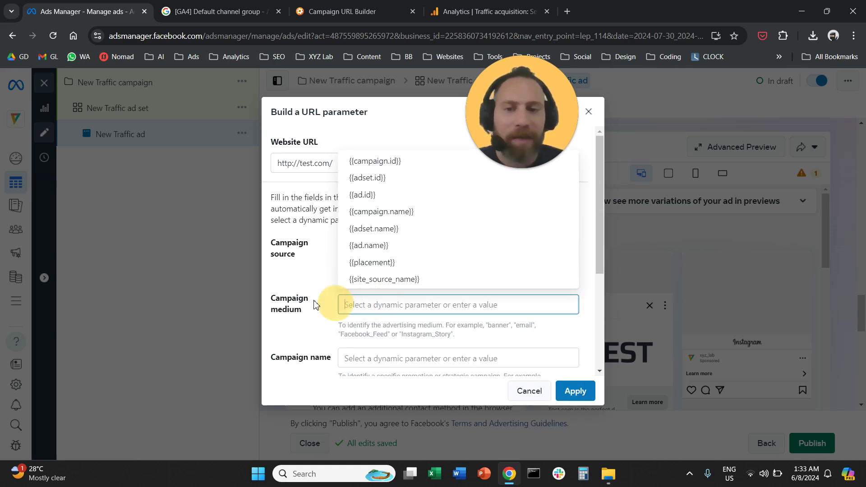
{"action": "left_click", "coordinate": [291, 289]}
{"action": "scroll", "coordinate": [298, 288], "scroll_direction": "down", "scroll_amount": 1}
{"action": "left_click", "coordinate": [363, 303]}
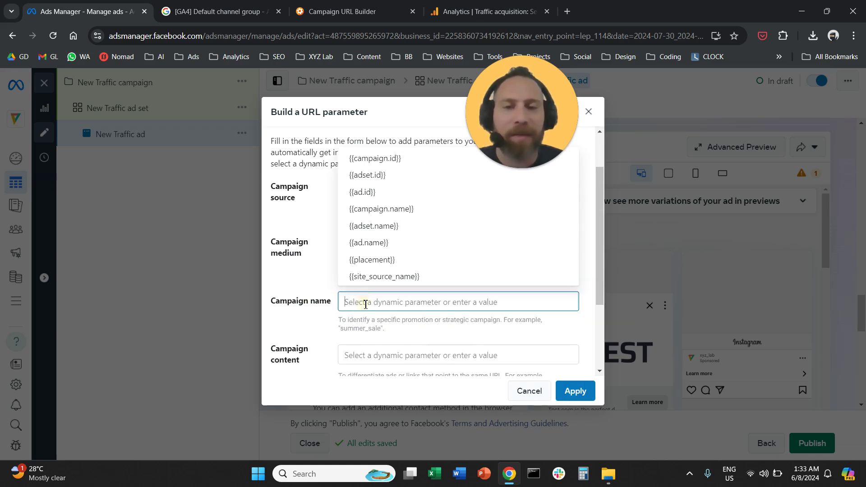
{"action": "left_click", "coordinate": [318, 273]}
{"action": "scroll", "coordinate": [318, 273], "scroll_direction": "down", "scroll_amount": 2}
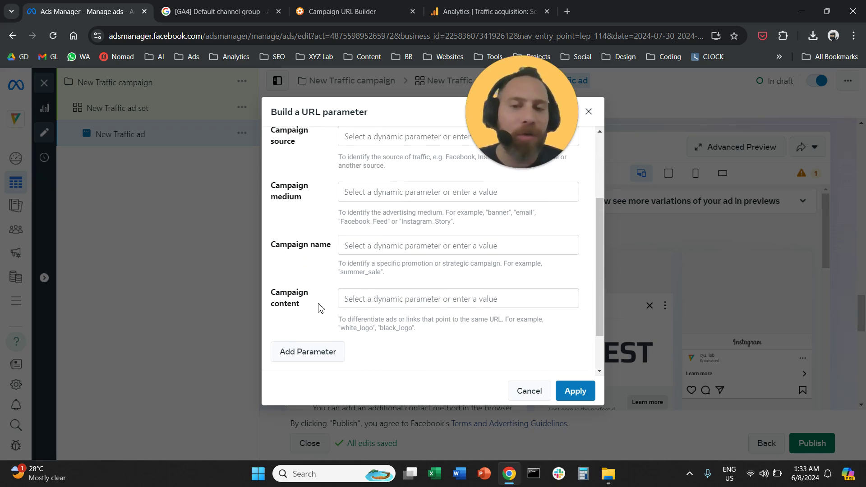
{"action": "scroll", "coordinate": [314, 301], "scroll_direction": "up", "scroll_amount": 2}
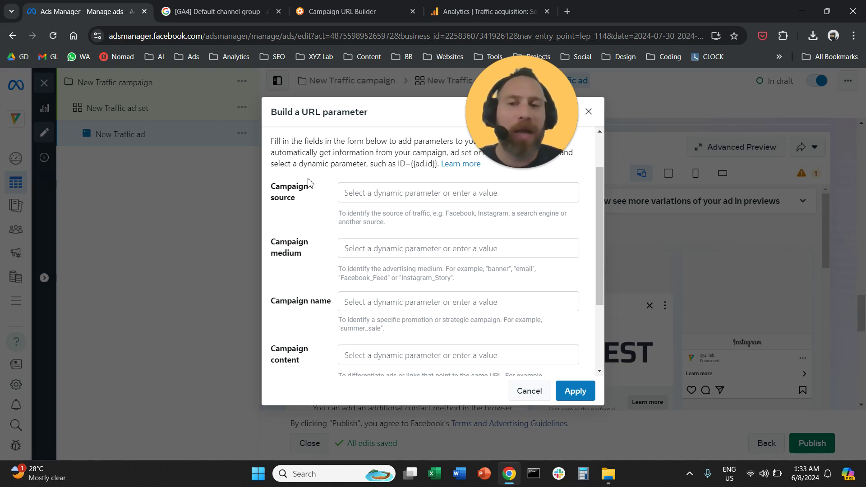
{"action": "left_click", "coordinate": [236, 13]}
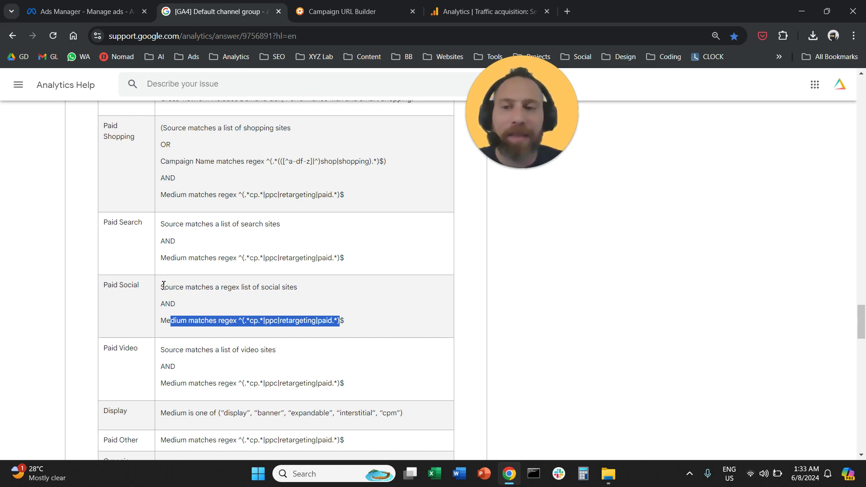
Highlight Paid Social's social-site source AND medium regex matching cp, ppc, retargeting or paid
{"action": "left_click_drag", "start_coordinate": [163, 285], "coordinate": [297, 289]}
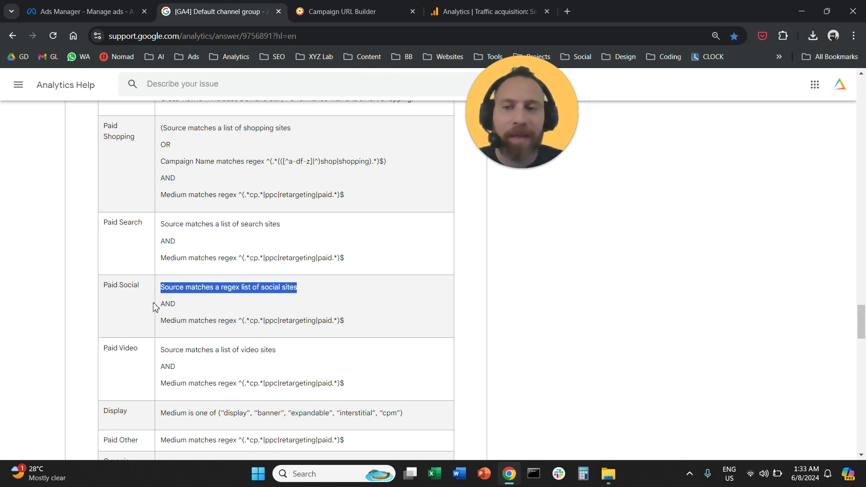
{"action": "double_click", "coordinate": [169, 303]}
{"action": "double_click", "coordinate": [174, 321]}
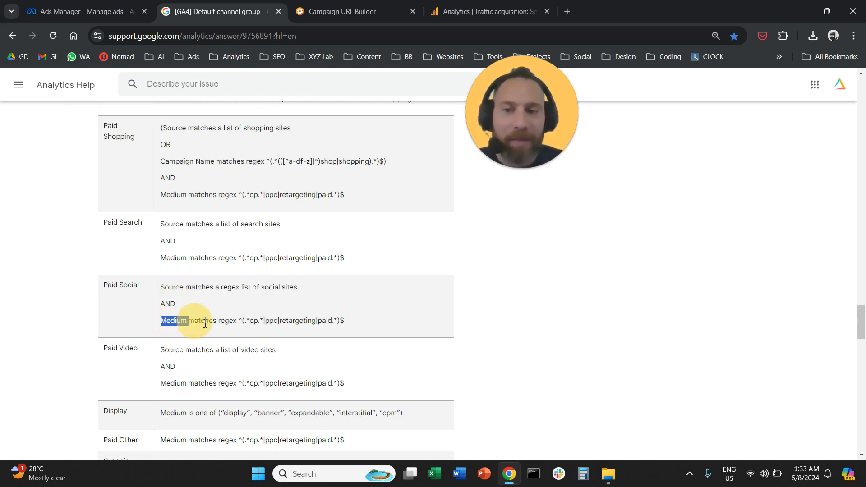
{"action": "left_click_drag", "start_coordinate": [205, 323], "coordinate": [325, 320]}
{"action": "left_click", "coordinate": [250, 324]}
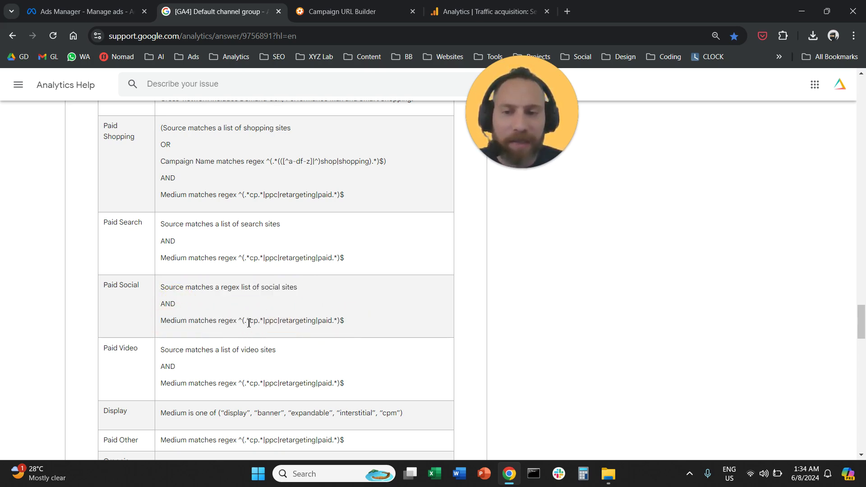
{"action": "left_click_drag", "start_coordinate": [248, 323], "coordinate": [336, 324]}
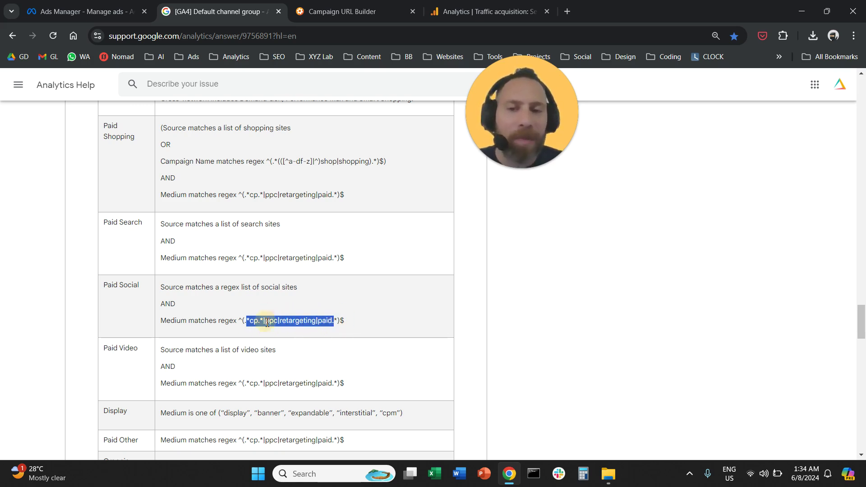
{"action": "left_click", "coordinate": [285, 322]}
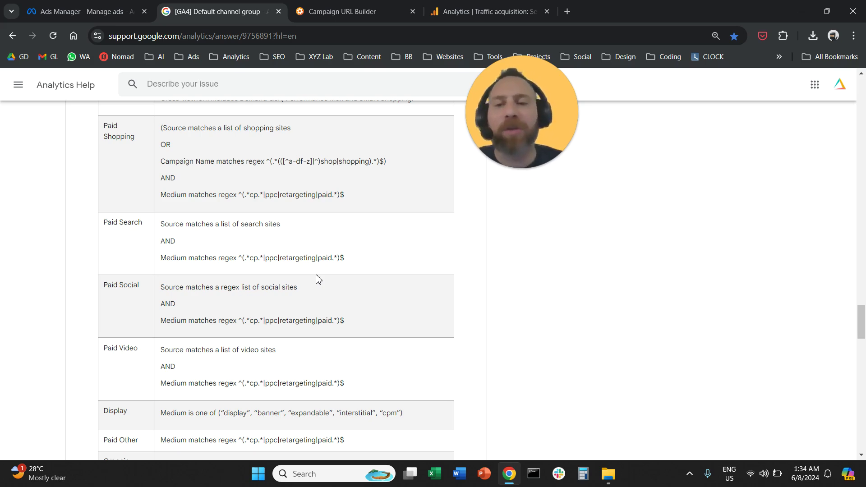
Highlight the Channels for manual traffic heading and the Paid Social channel name
{"action": "scroll", "coordinate": [317, 279], "scroll_direction": "up", "scroll_amount": 5}
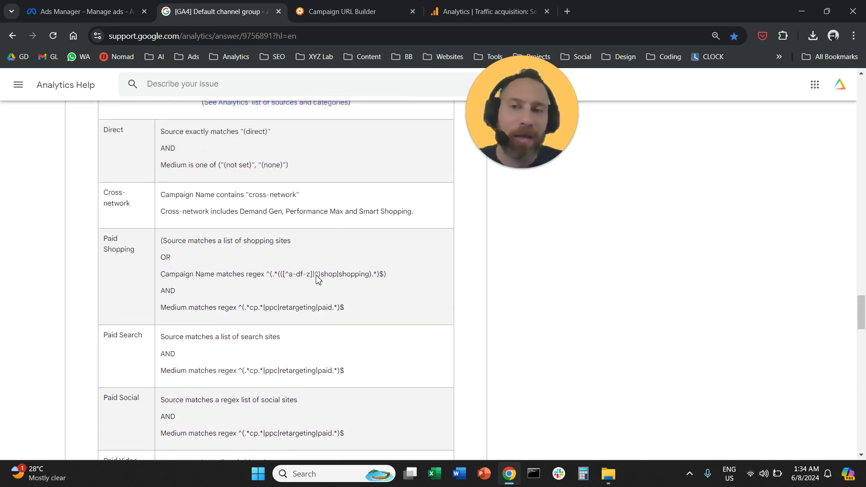
{"action": "left_click_drag", "start_coordinate": [228, 206], "coordinate": [331, 199]}
{"action": "scroll", "coordinate": [315, 290], "scroll_direction": "down", "scroll_amount": 6}
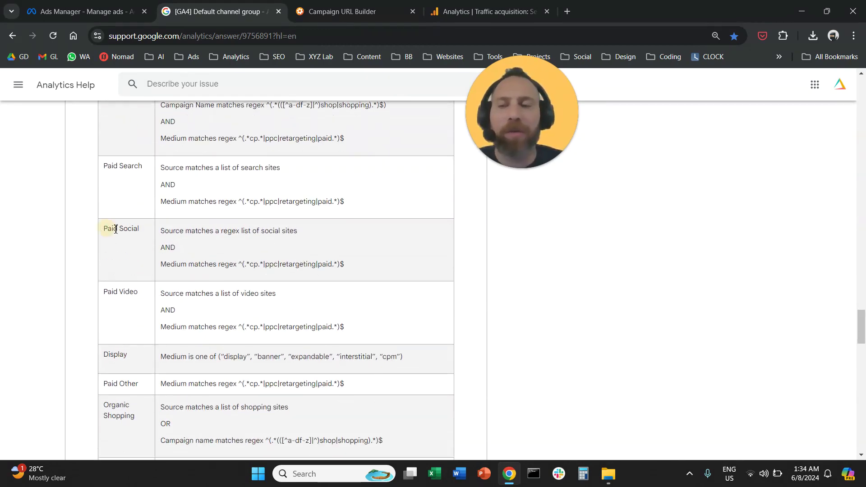
{"action": "left_click_drag", "start_coordinate": [115, 229], "coordinate": [151, 231]}
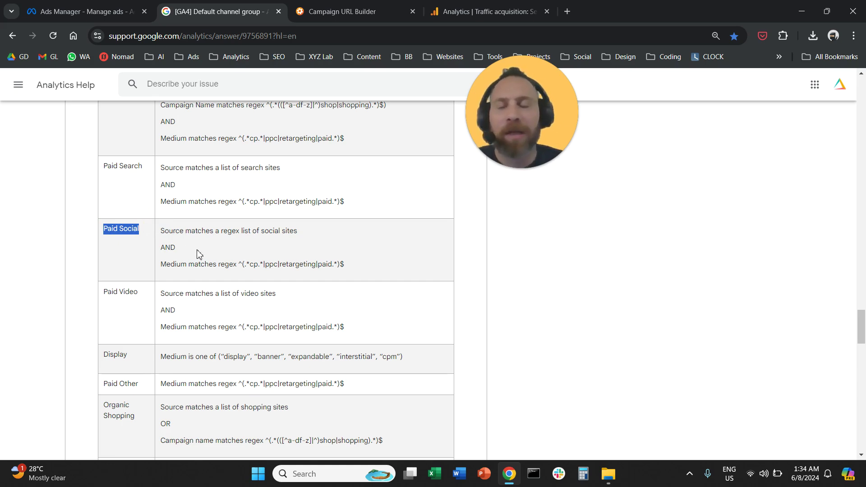
Set the URL parameter campaign source to facebook and campaign medium to paid
{"action": "left_click", "coordinate": [123, 18]}
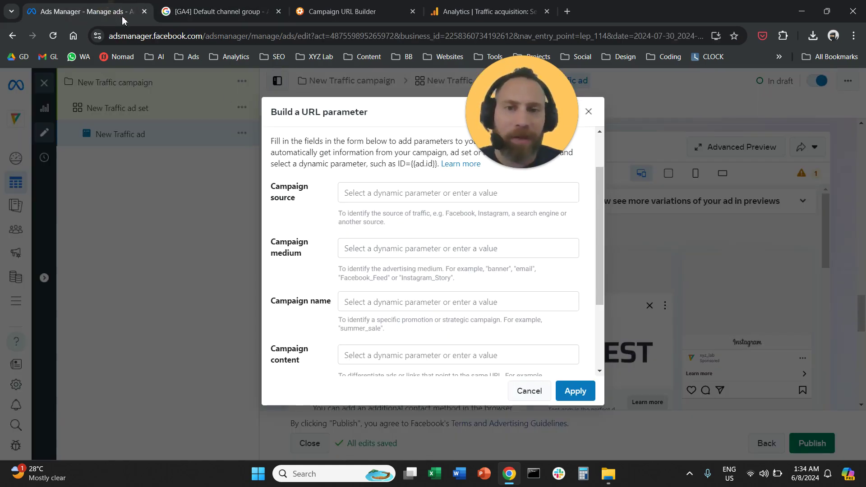
{"action": "left_click", "coordinate": [372, 194]}
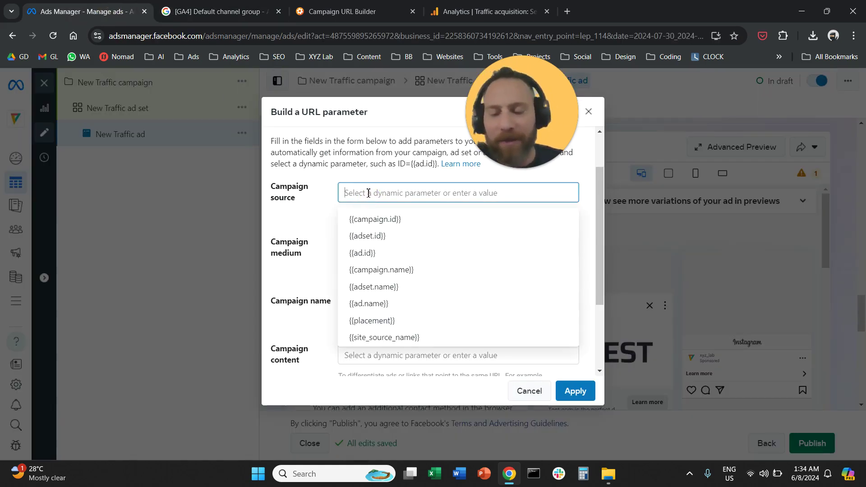
{"action": "type", "text": "facebook"}
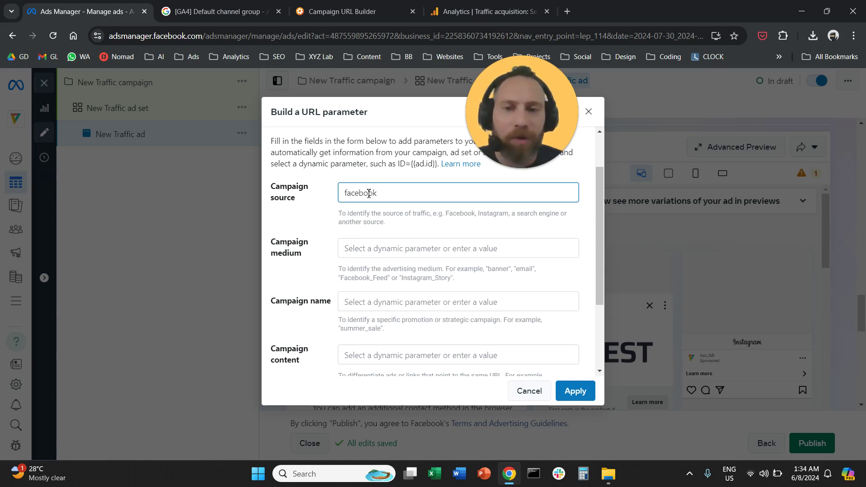
{"action": "left_click", "coordinate": [366, 249]}
{"action": "type", "text": "paid"}
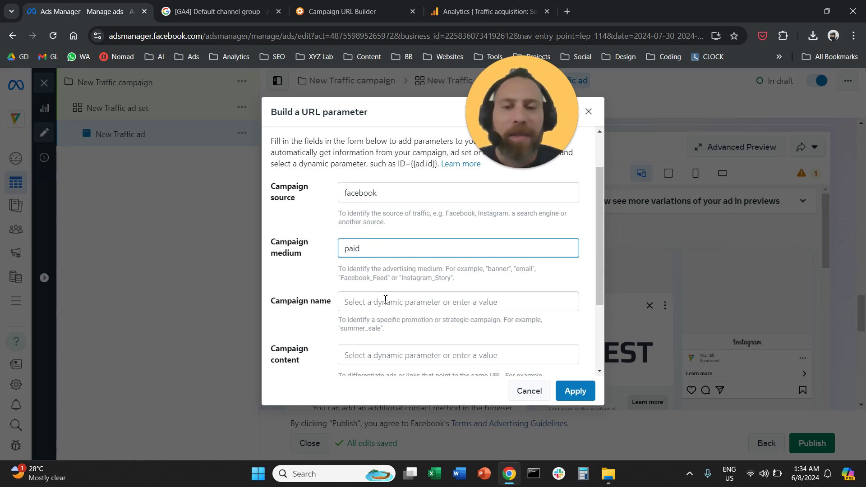
Add campaign name national_day and content red_image, then apply the parameters
{"action": "left_click", "coordinate": [384, 299]}
{"action": "type", "text": "nati"}
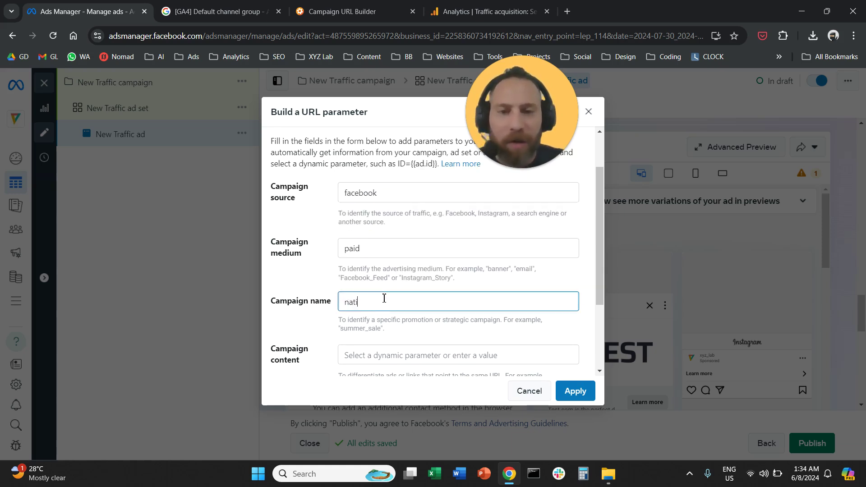
{"action": "type", "text": "onal_day"}
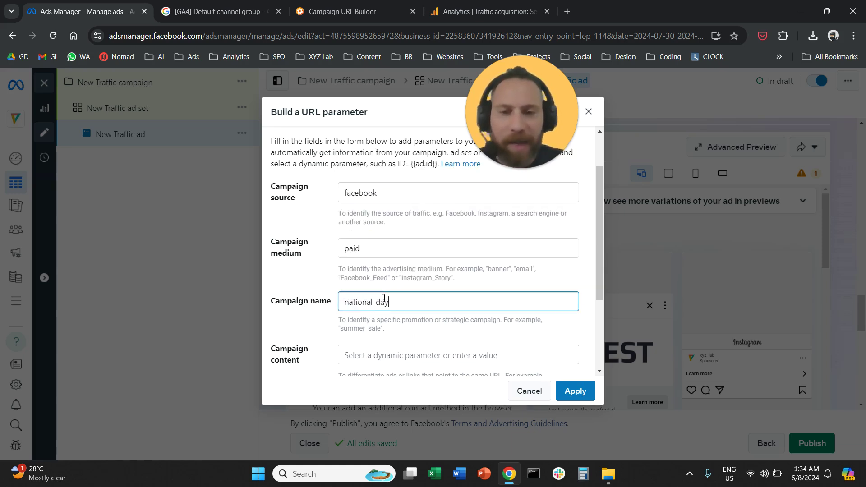
{"action": "scroll", "coordinate": [317, 260], "scroll_direction": "down", "scroll_amount": 2}
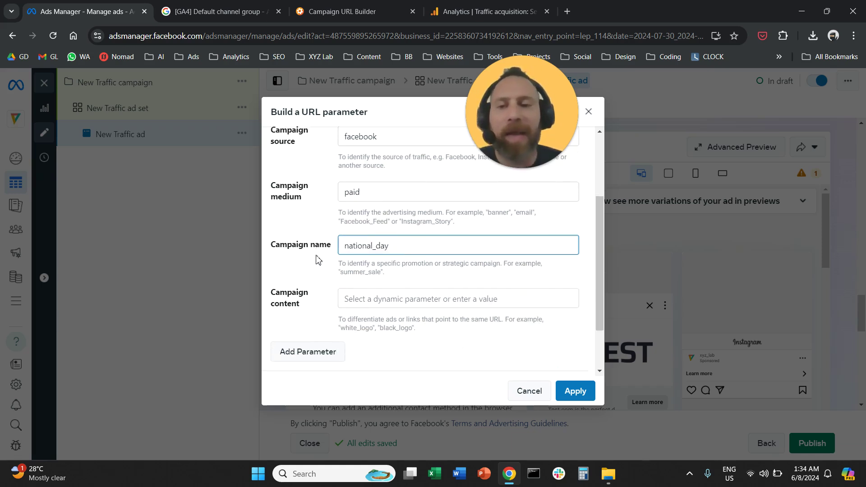
{"action": "left_click", "coordinate": [370, 303]}
{"action": "type", "text": "red"}
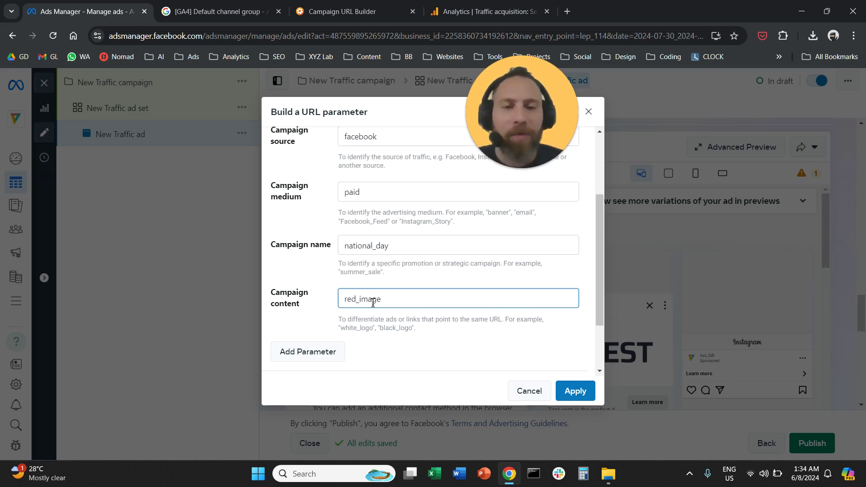
{"action": "type", "text": "_image"}
{"action": "left_click", "coordinate": [579, 391]}
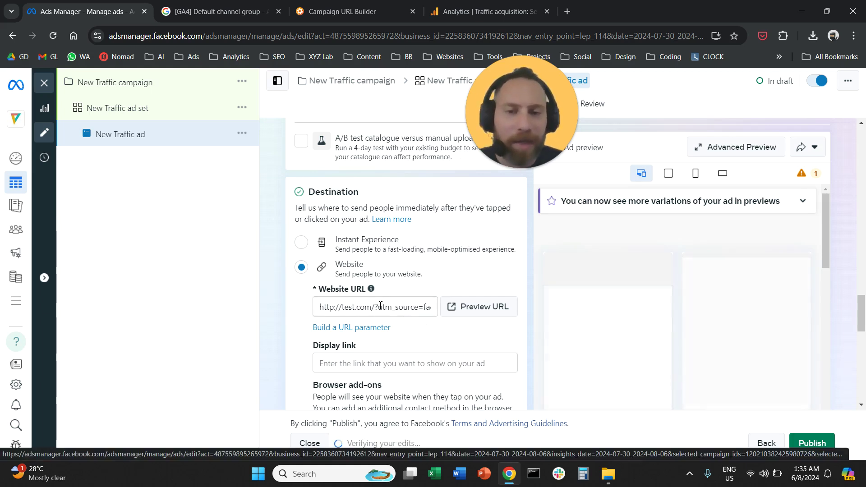
{"action": "left_click_drag", "start_coordinate": [375, 311], "coordinate": [314, 309]}
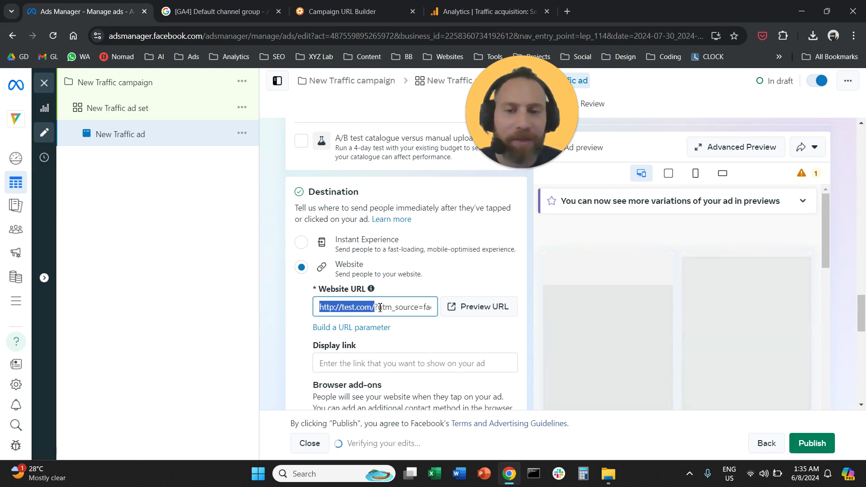
{"action": "left_click", "coordinate": [365, 310]}
{"action": "left_click_drag", "start_coordinate": [374, 307], "coordinate": [430, 308]}
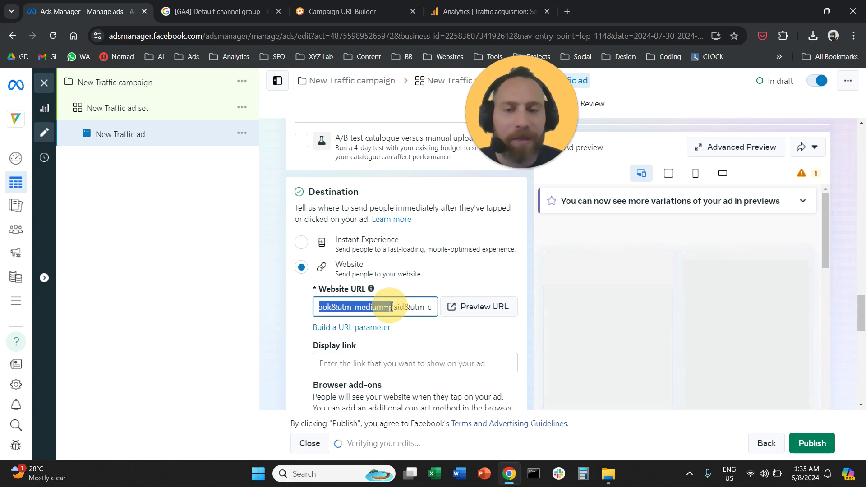
{"action": "left_click_drag", "start_coordinate": [391, 308], "coordinate": [434, 305]}
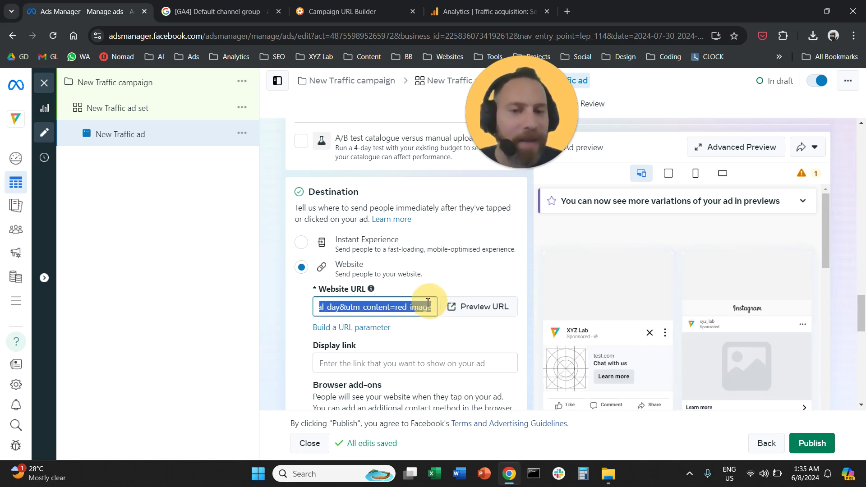
{"action": "left_click", "coordinate": [447, 274]}
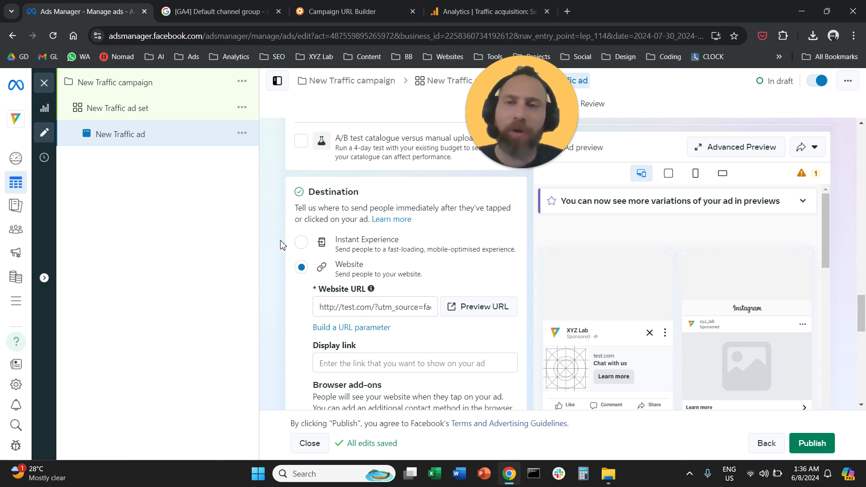
Enter test.com as the website URL in the Campaign URL Builder
{"action": "left_click", "coordinate": [361, 9]}
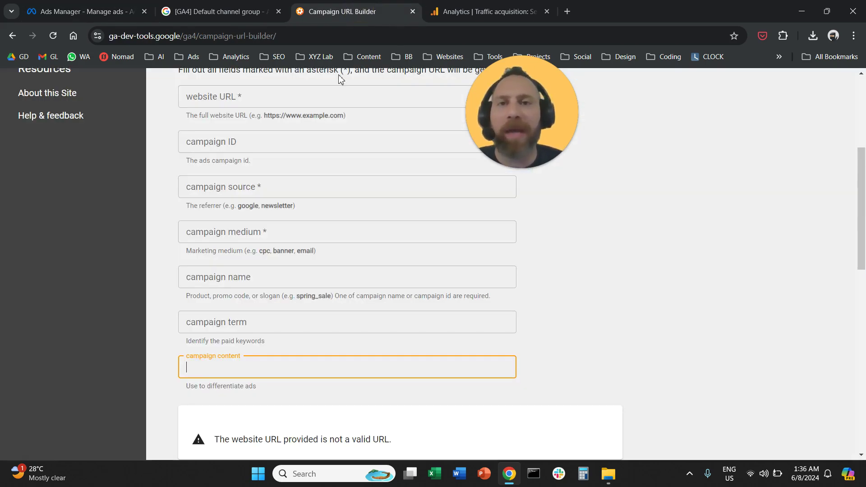
{"action": "left_click", "coordinate": [281, 36]}
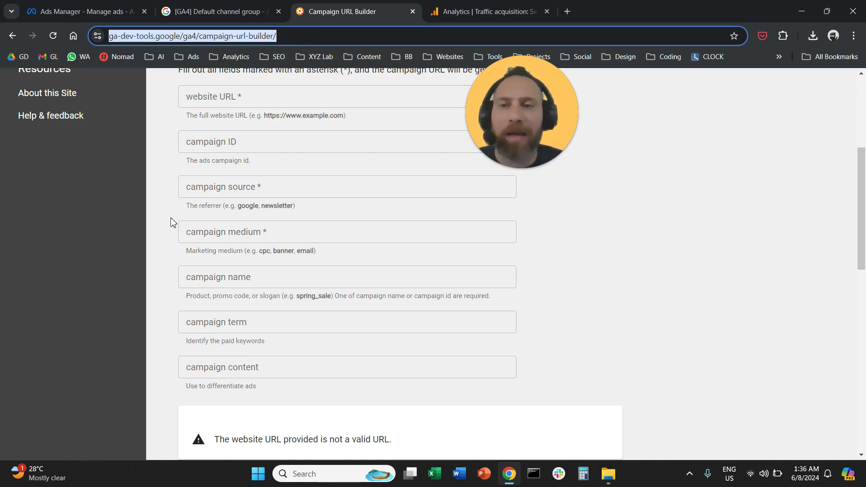
{"action": "scroll", "coordinate": [170, 222], "scroll_direction": "up", "scroll_amount": 1}
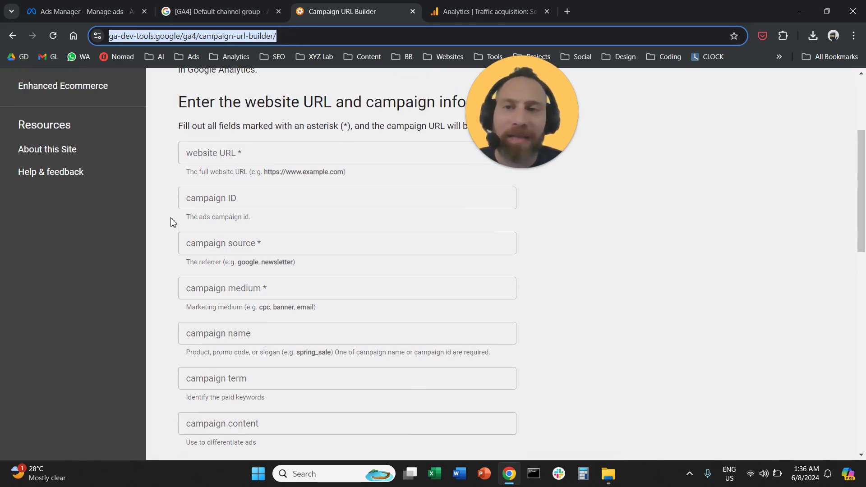
{"action": "left_click", "coordinate": [221, 154]}
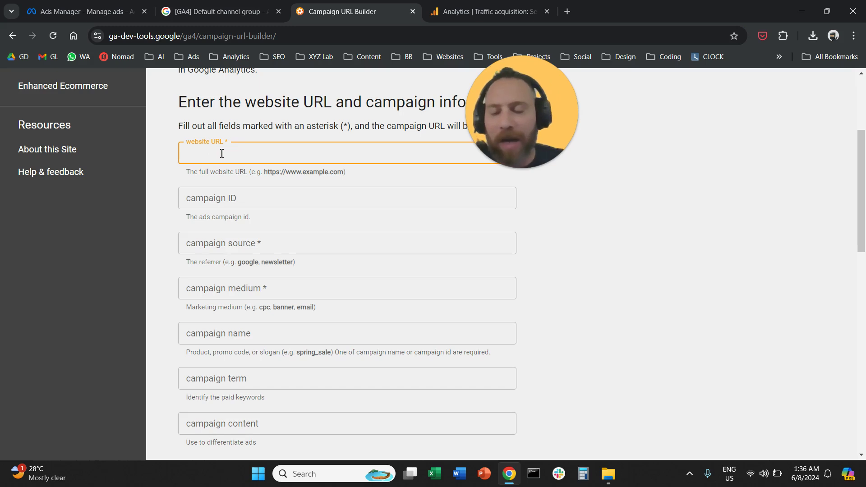
{"action": "type", "text": "test,con"}
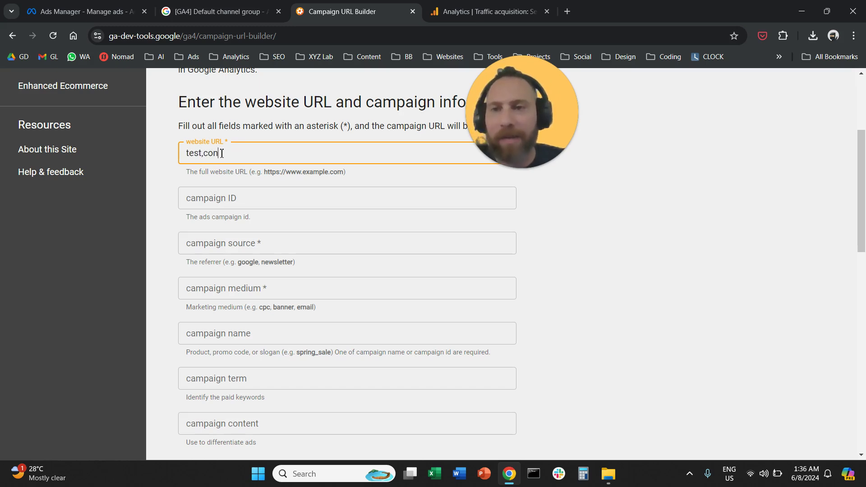
{"action": "key", "text": "BackSpace"}
{"action": "key", "text": "BackSpace"}
{"action": "key", "text": "BackSpace"}
{"action": "key", "text": "BackSpace"}
{"action": "type", "text": ".com"}
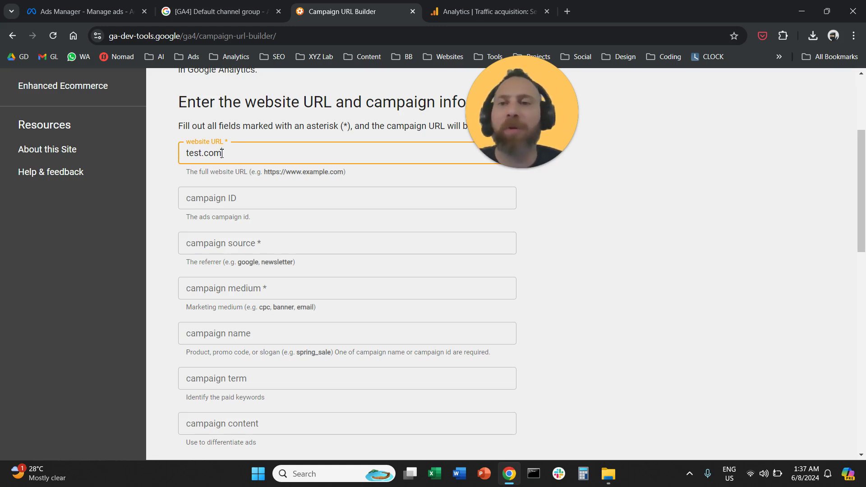
Fill in campaign source facebook, medium paid and campaign name national_day
{"action": "left_click", "coordinate": [254, 242]}
{"action": "type", "text": "fa"}
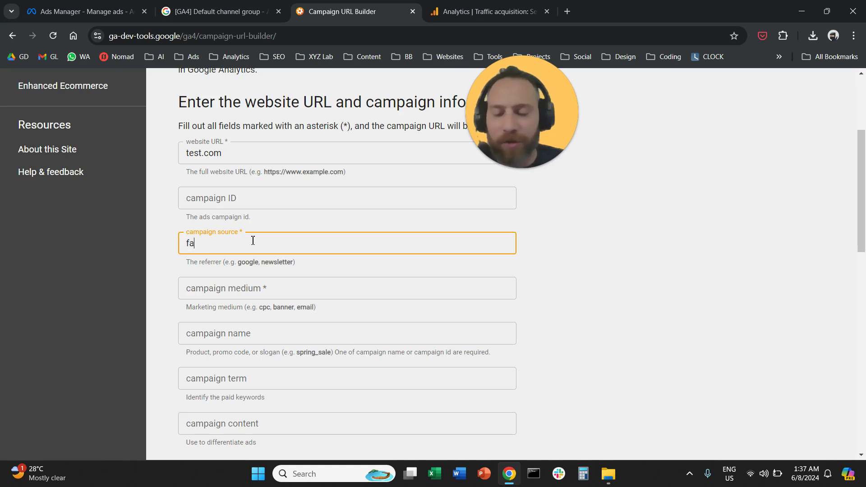
{"action": "type", "text": "ceboomk"}
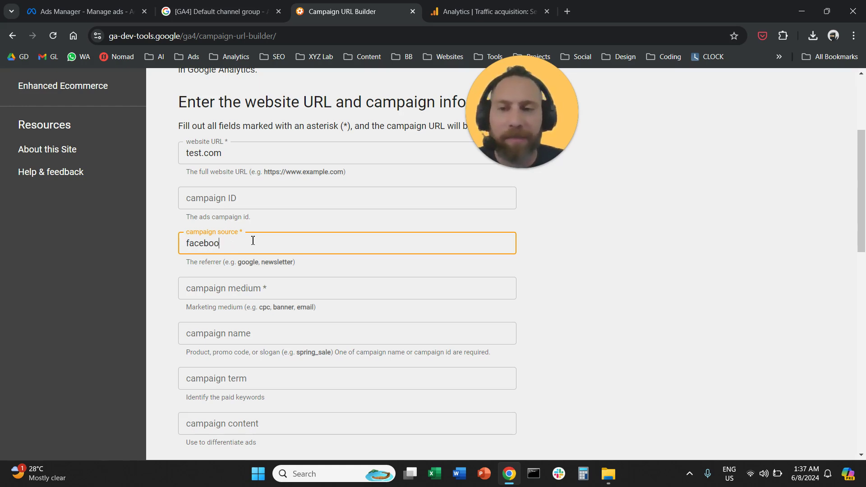
{"action": "scroll", "coordinate": [248, 236], "scroll_direction": "down", "scroll_amount": 1}
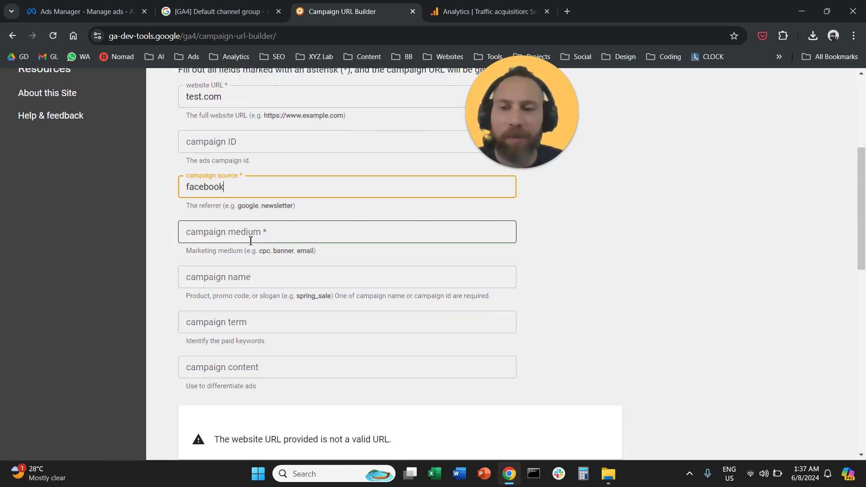
{"action": "left_click", "coordinate": [242, 233]}
{"action": "type", "text": "paid"}
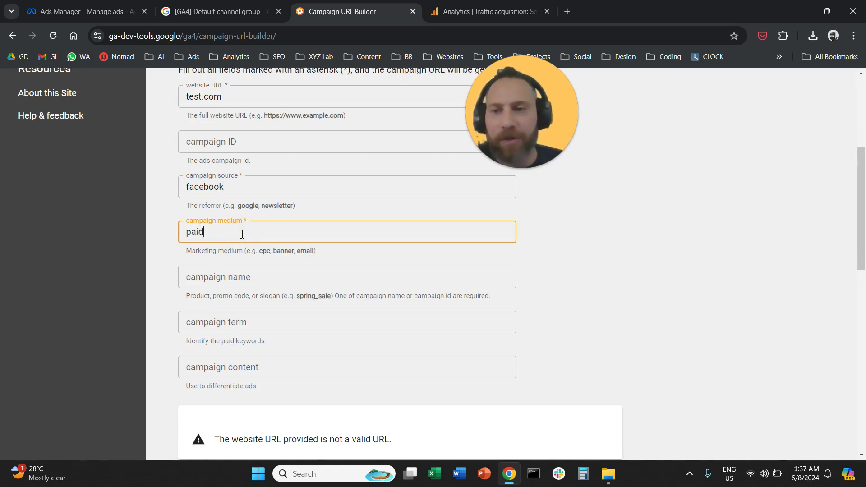
{"action": "left_click", "coordinate": [246, 280]}
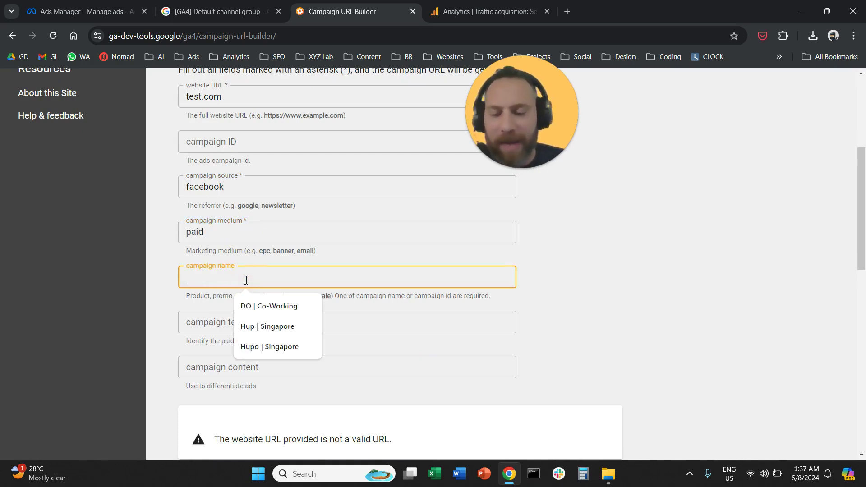
{"action": "type", "text": "national_day"}
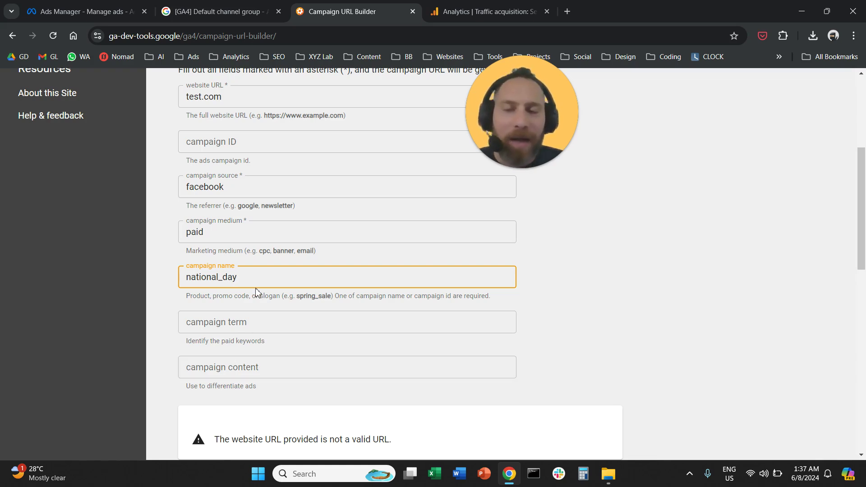
Try adding an https: prefix to the website URL, then remove it again
{"action": "scroll", "coordinate": [256, 245], "scroll_direction": "up", "scroll_amount": 1}
{"action": "scroll", "coordinate": [255, 246], "scroll_direction": "down", "scroll_amount": 5}
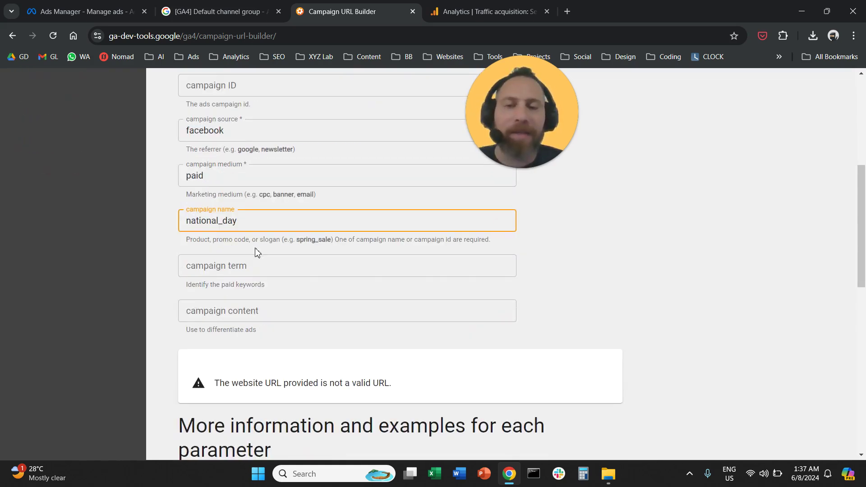
{"action": "scroll", "coordinate": [268, 252], "scroll_direction": "up", "scroll_amount": 8}
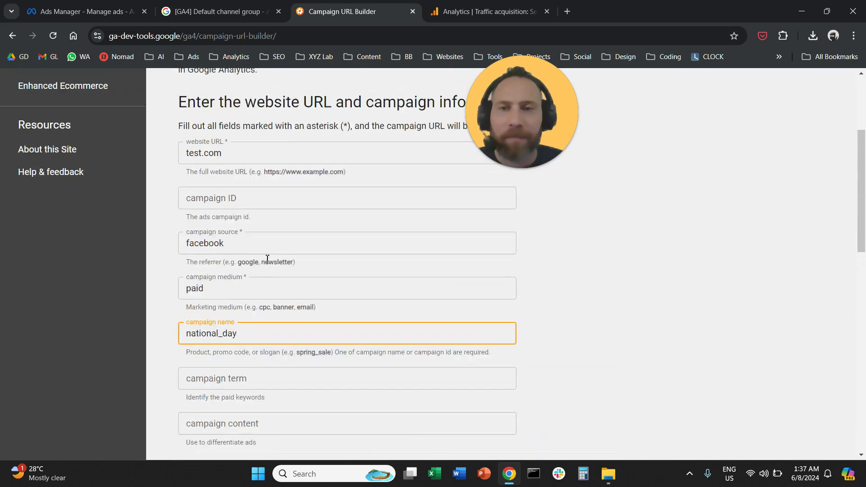
{"action": "left_click", "coordinate": [192, 323]}
{"action": "double_click", "coordinate": [191, 323]}
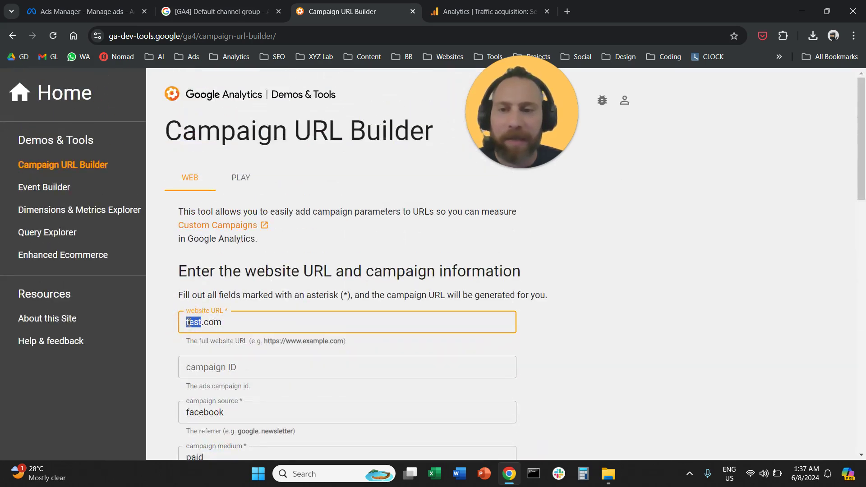
{"action": "key", "text": "Home"}
{"action": "type", "text": "https"}
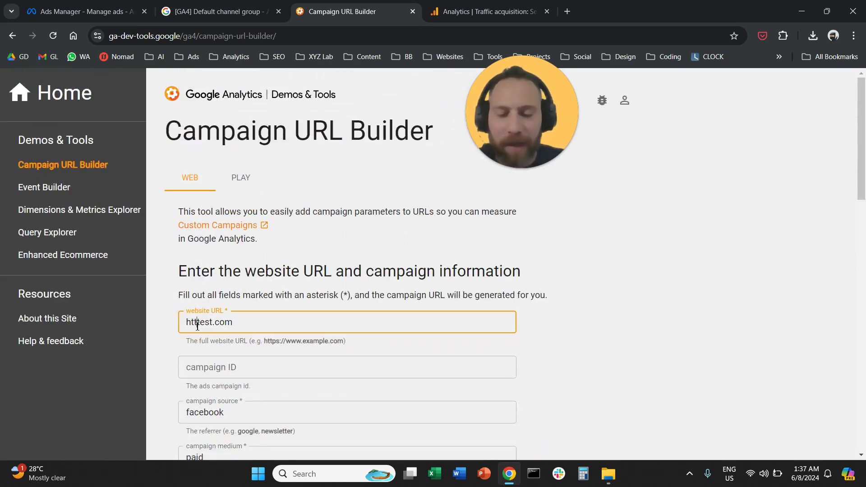
{"action": "type", "text": ":"}
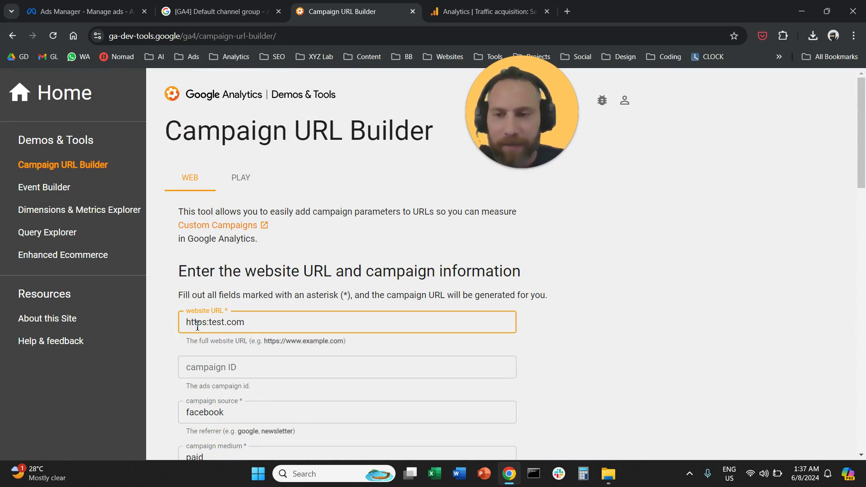
{"action": "key", "text": "BackSpace"}
{"action": "key", "text": "BackSpace"}
{"action": "key", "text": "BackSpace"}
{"action": "key", "text": "BackSpace"}
{"action": "key", "text": "BackSpace"}
{"action": "key", "text": "BackSpace"}
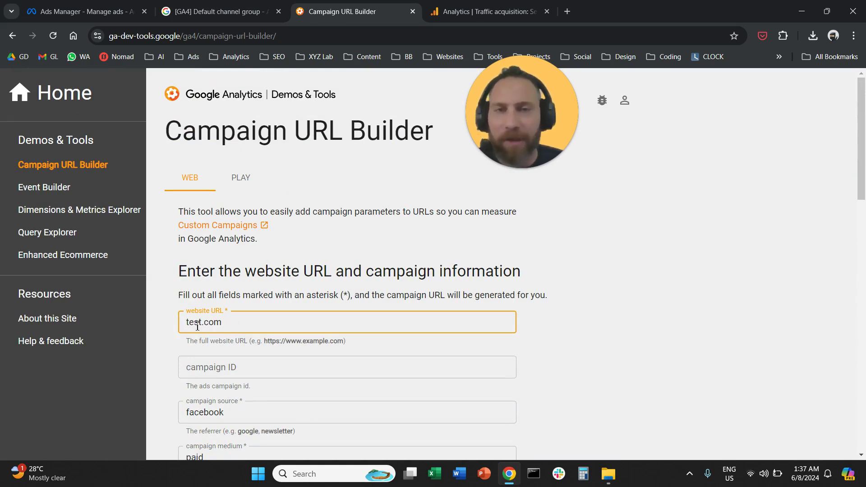
Replace the website URL with the Time Out Singapore work-friendly cafes page address
{"action": "left_click", "coordinate": [567, 12]}
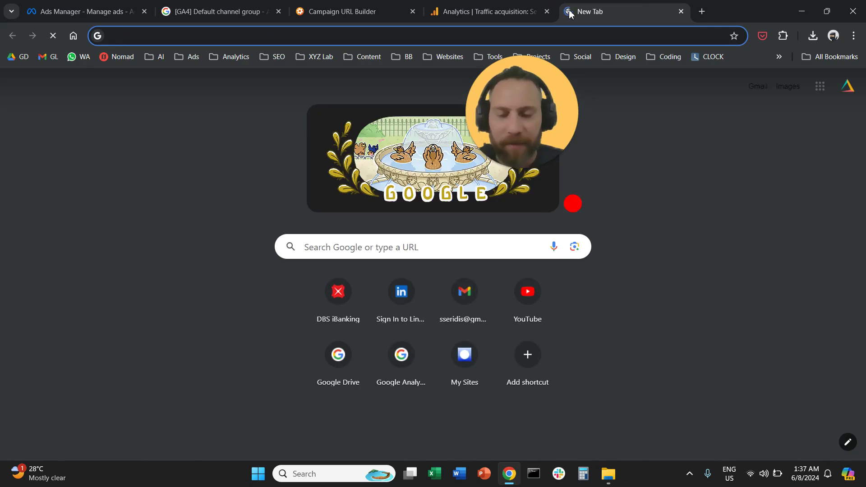
{"action": "type", "text": "timeout.com/singapore/restaurants/best-work-friendly-cafes-in-singapore"}
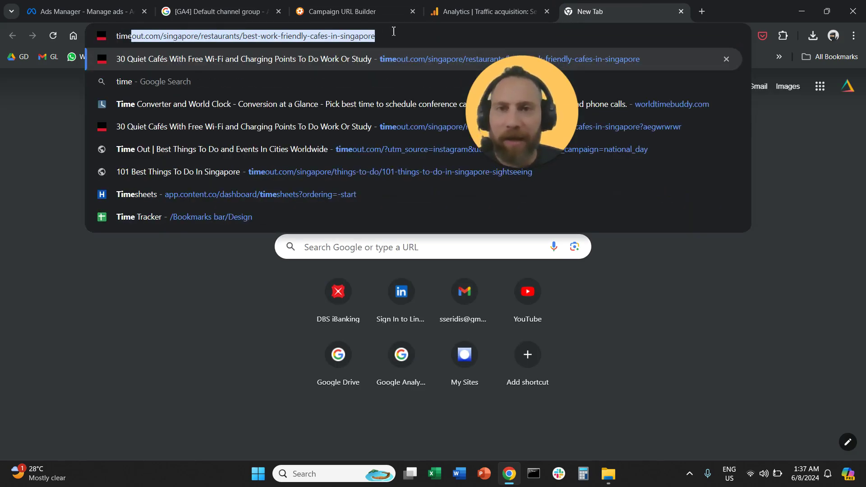
{"action": "left_click", "coordinate": [389, 28]}
{"action": "key", "text": "ctrl+c"}
{"action": "left_click", "coordinate": [311, 7]}
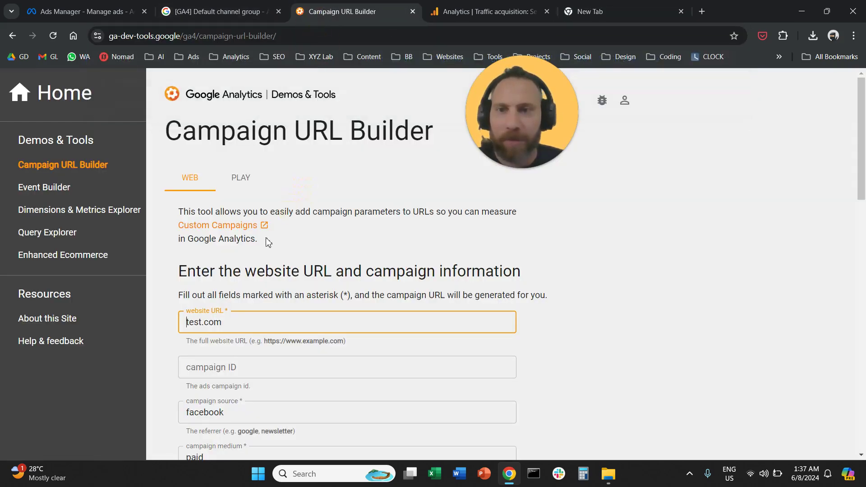
{"action": "triple_click", "coordinate": [242, 322]}
{"action": "key", "text": "ctrl+v"}
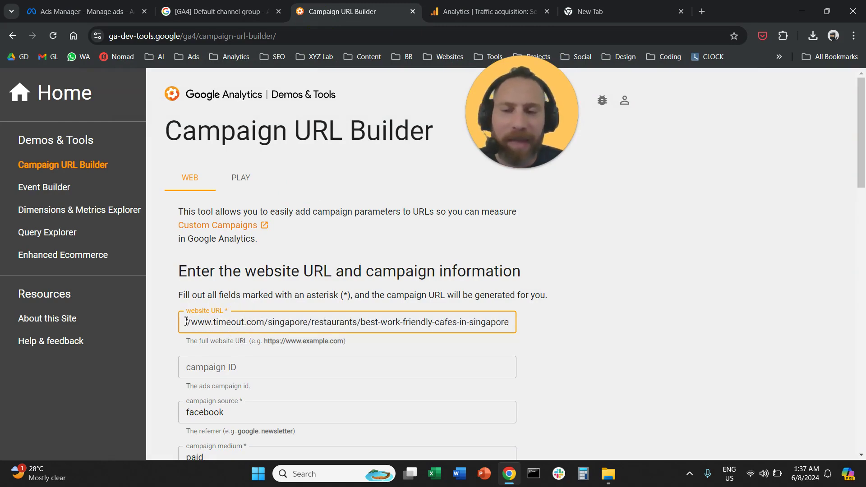
{"action": "left_click_drag", "start_coordinate": [285, 341], "coordinate": [263, 341]}
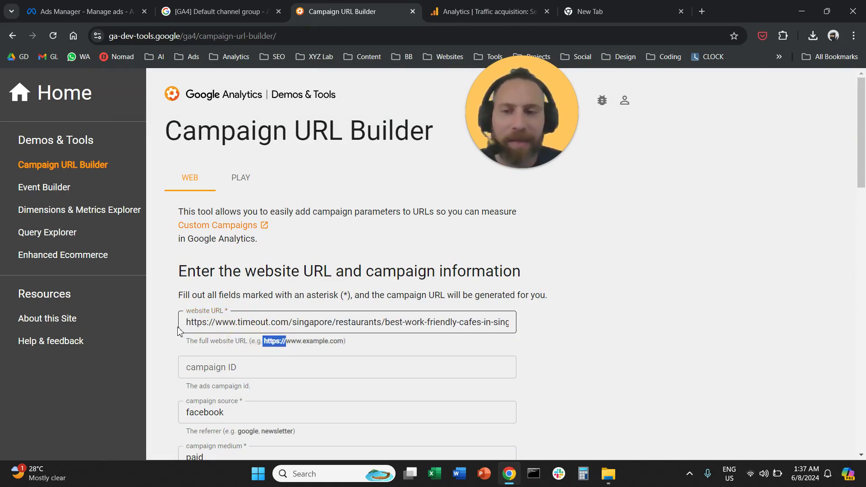
Copy the generated campaign URL with its utm parameters
{"action": "scroll", "coordinate": [167, 286], "scroll_direction": "down", "scroll_amount": 8}
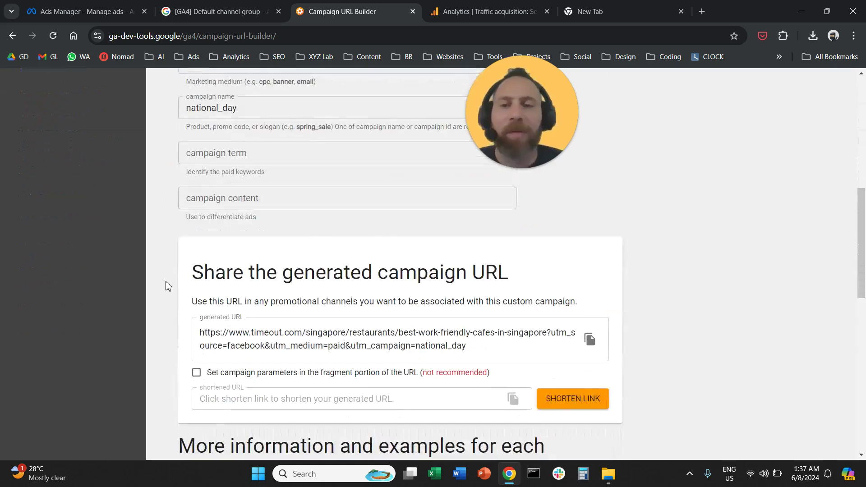
{"action": "scroll", "coordinate": [198, 343], "scroll_direction": "down", "scroll_amount": 1}
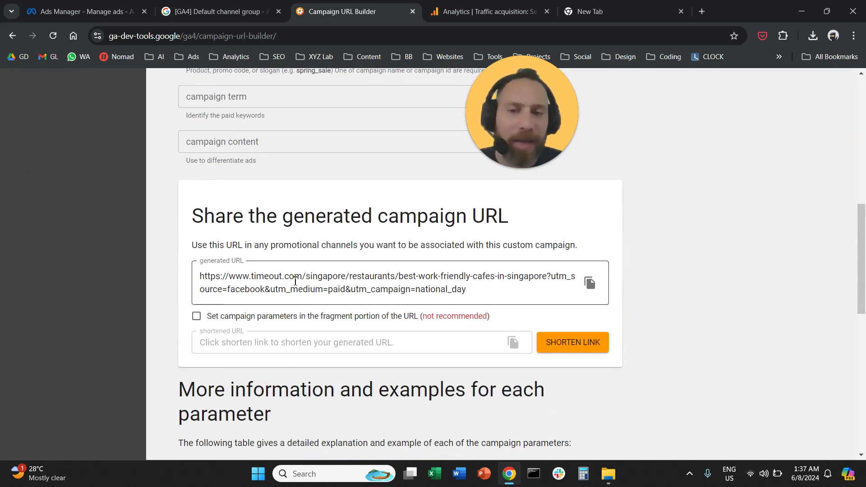
{"action": "left_click_drag", "start_coordinate": [546, 276], "coordinate": [559, 291]}
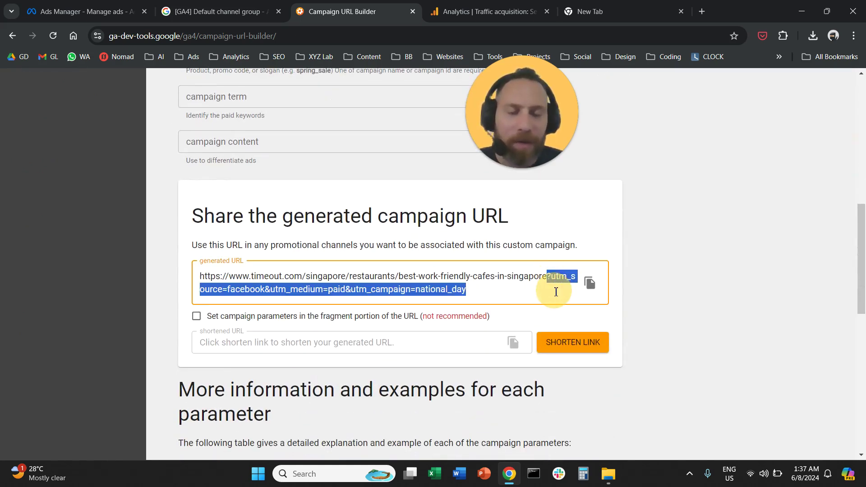
{"action": "left_click", "coordinate": [587, 284]}
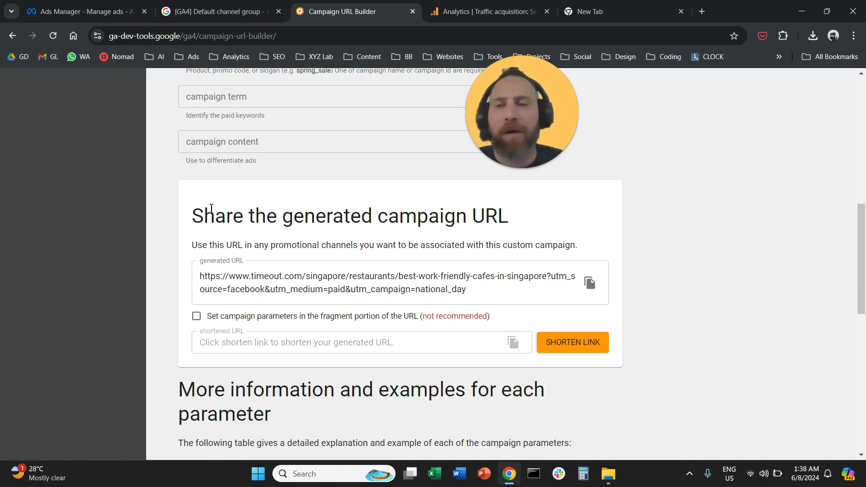
Paste the generated Time Out campaign URL into the ad's Website URL field
{"action": "left_click", "coordinate": [112, 11]}
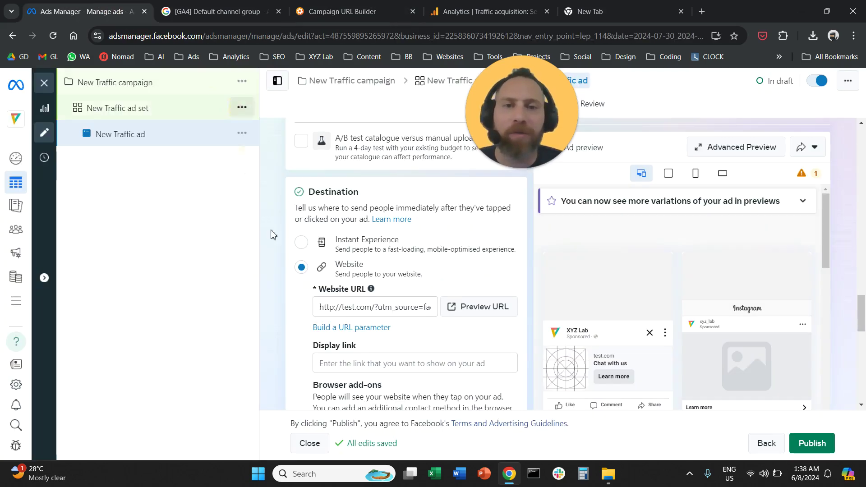
{"action": "triple_click", "coordinate": [346, 305]}
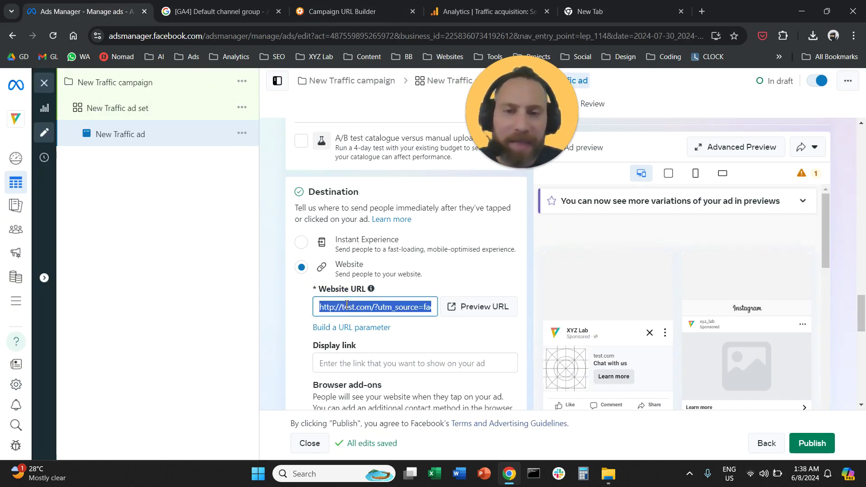
{"action": "key", "text": "ctrl+v"}
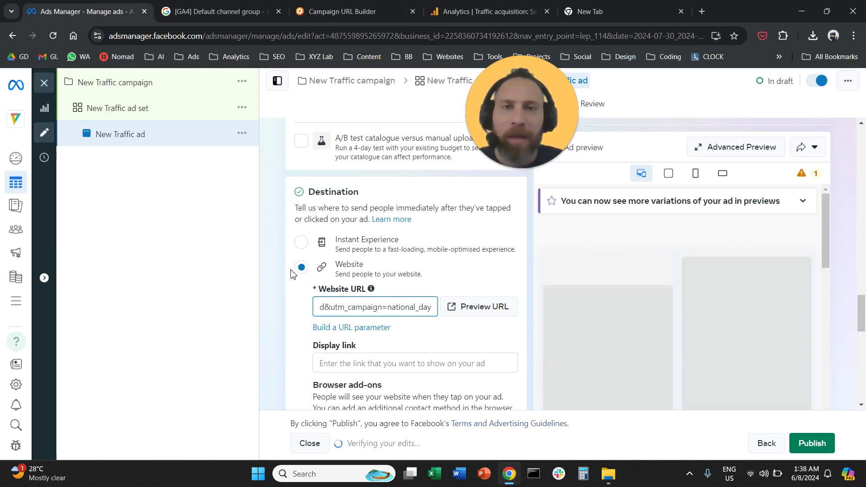
{"action": "left_click", "coordinate": [341, 11]}
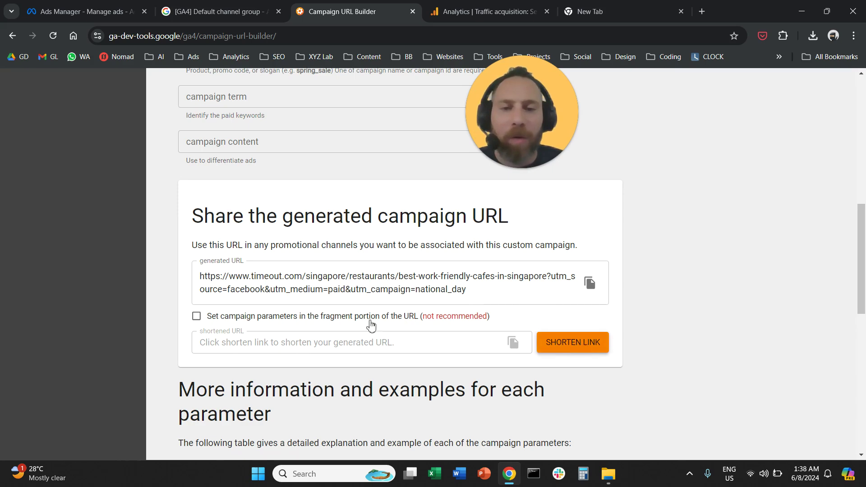
{"action": "left_click", "coordinate": [196, 316]}
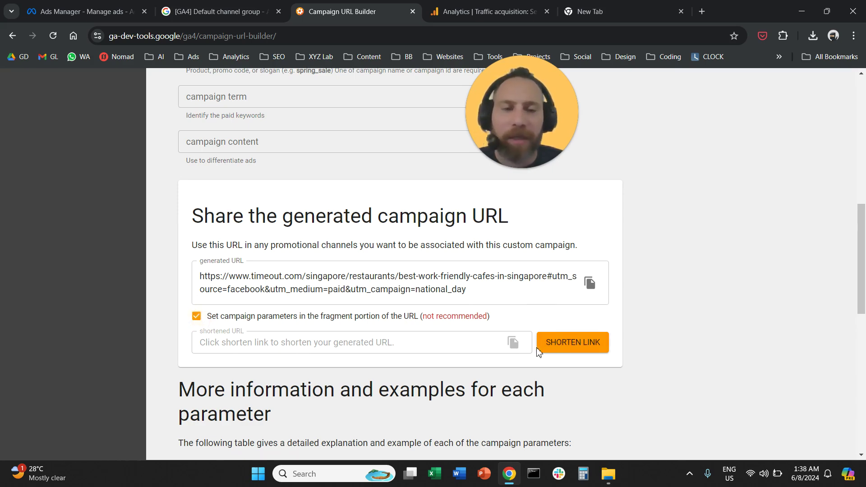
{"action": "left_click", "coordinate": [553, 349]}
{"action": "left_click", "coordinate": [387, 28]}
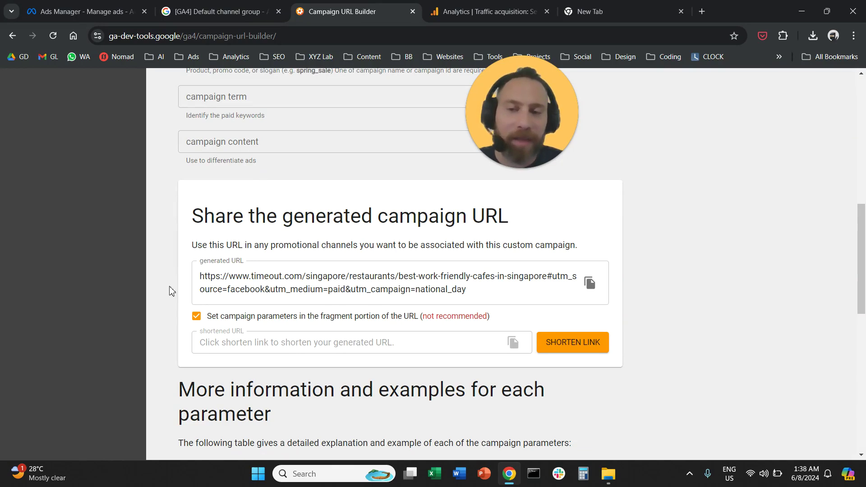
{"action": "left_click", "coordinate": [190, 317]}
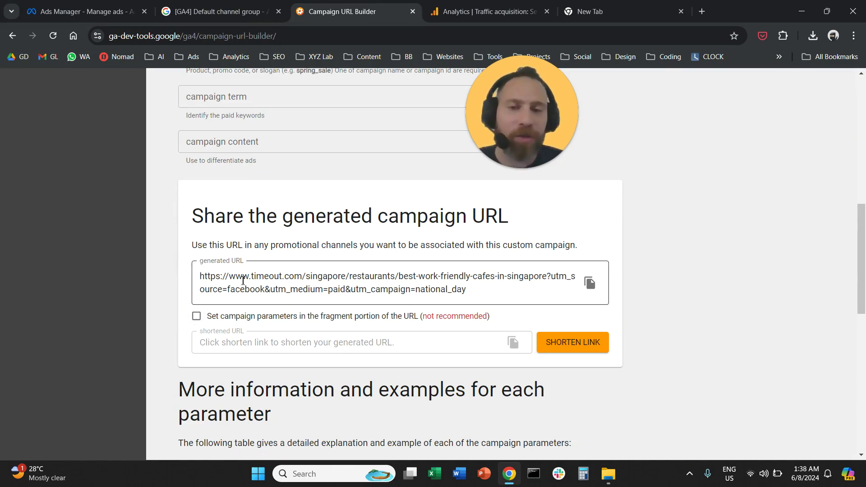
{"action": "triple_click", "coordinate": [307, 290]}
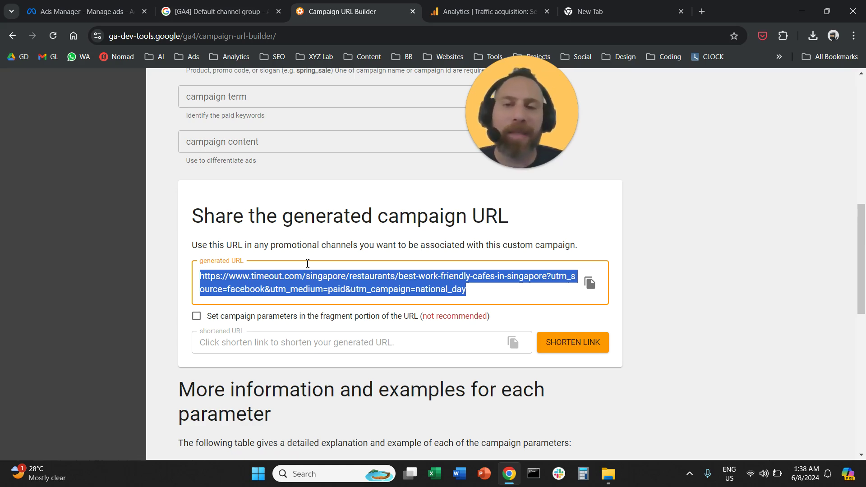
Check the ad's Website URL uses the timeout.com domain, then view Analytics Traffic acquisition
{"action": "left_click", "coordinate": [112, 8]}
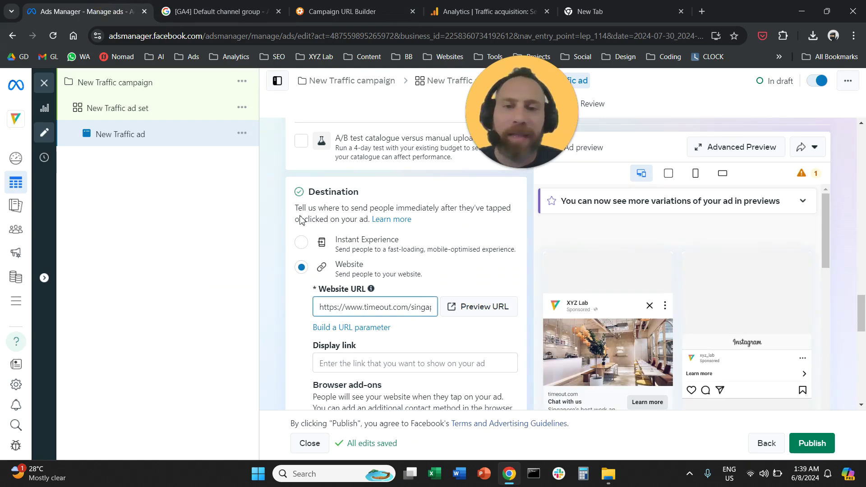
{"action": "left_click_drag", "start_coordinate": [362, 307], "coordinate": [414, 307]}
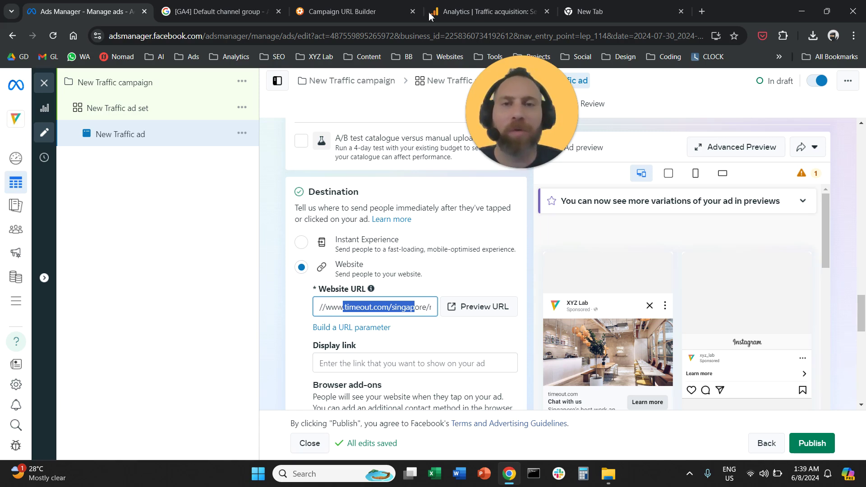
{"action": "left_click", "coordinate": [444, 12]}
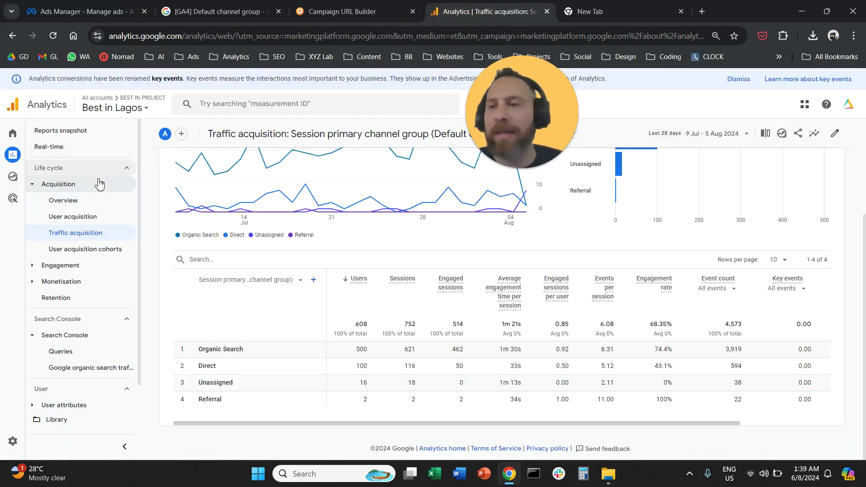
Change the Traffic acquisition table's dimension from primary channel group to Session source/medium
{"action": "left_click", "coordinate": [103, 235]}
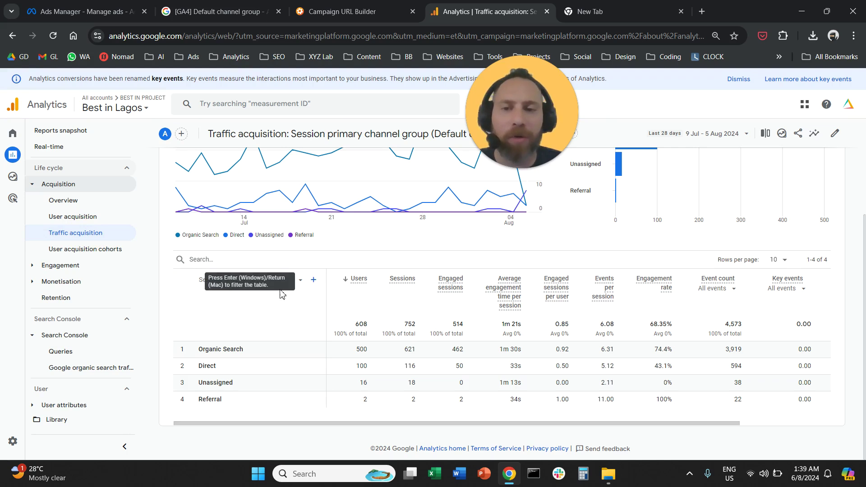
{"action": "left_click", "coordinate": [298, 283]}
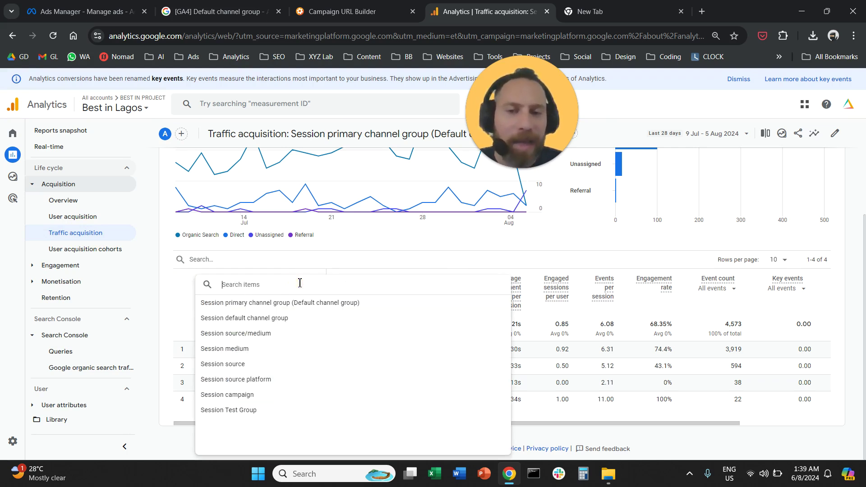
{"action": "left_click", "coordinate": [237, 307]}
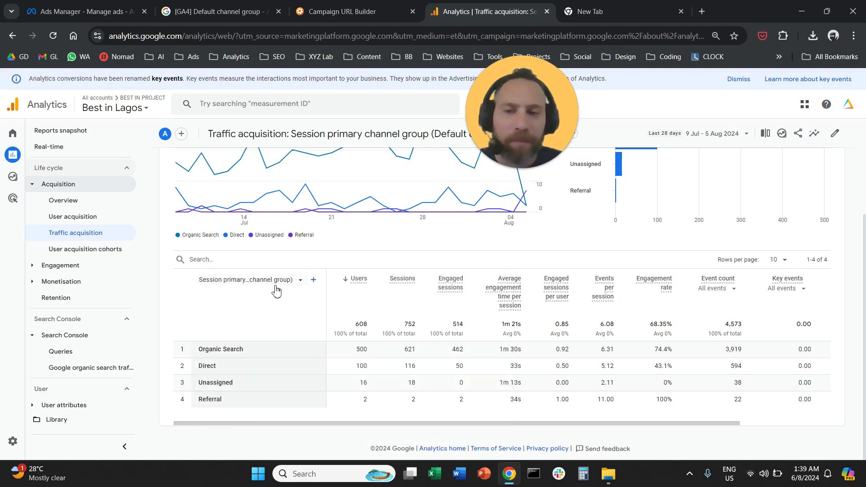
{"action": "left_click", "coordinate": [300, 280]}
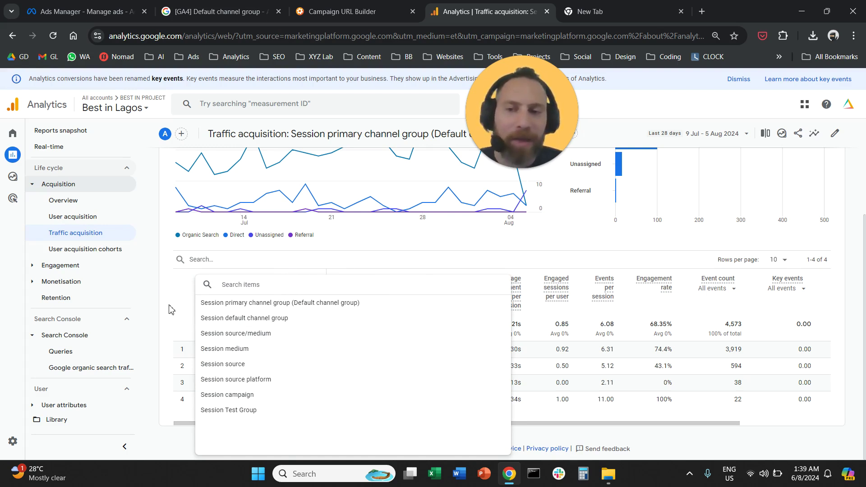
{"action": "left_click", "coordinate": [228, 334]}
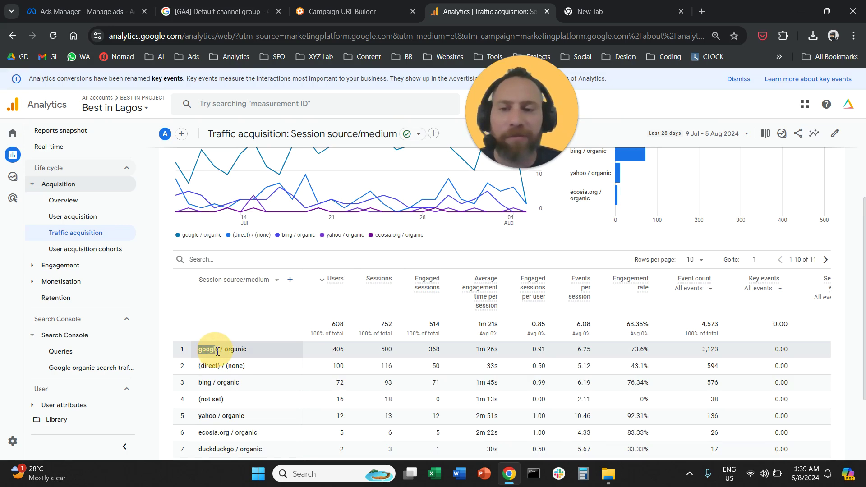
Point out google / organic in the first row, then reload and reset the Traffic acquisition report
{"action": "double_click", "coordinate": [208, 350]}
{"action": "double_click", "coordinate": [243, 350]}
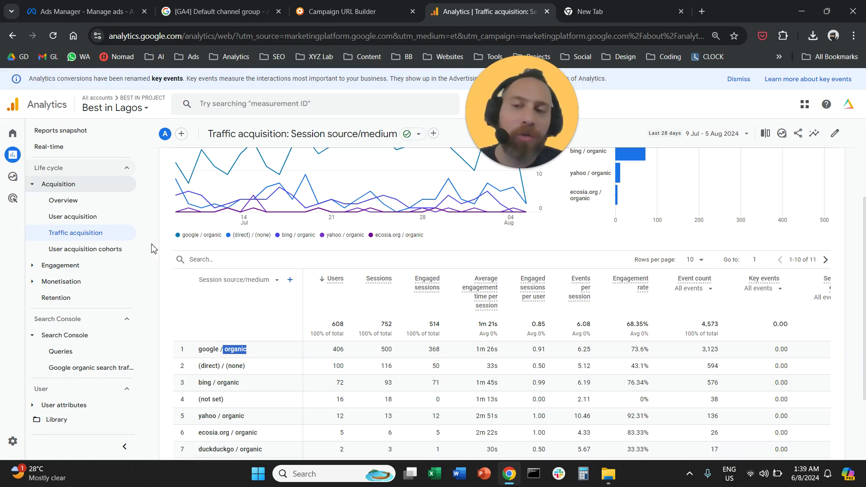
{"action": "left_click", "coordinate": [111, 237]}
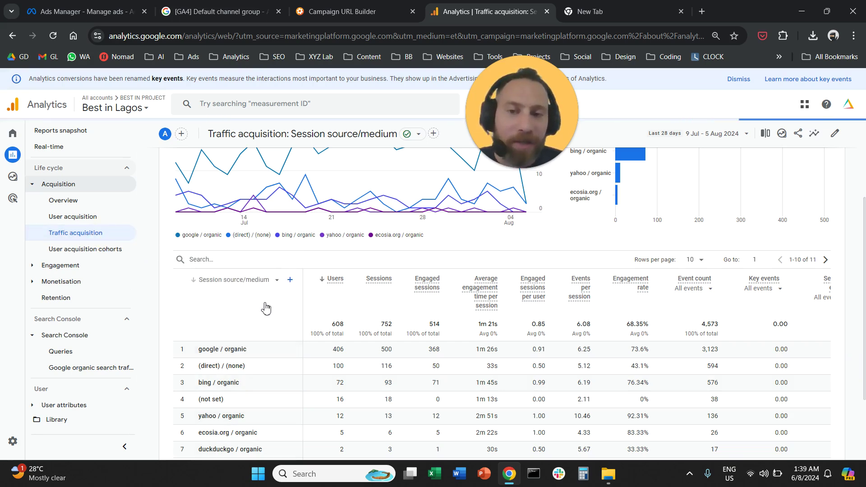
{"action": "left_click", "coordinate": [270, 281]}
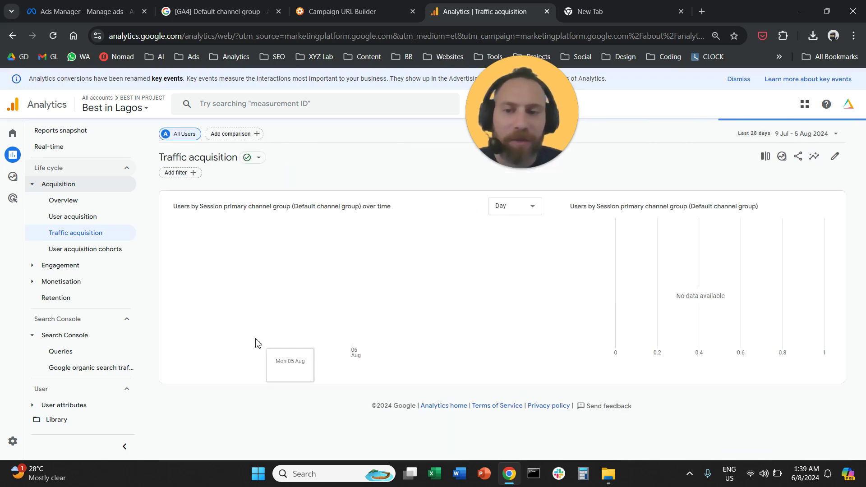
Break the table down by Session source/medium and scroll through its 11 source rows
{"action": "scroll", "coordinate": [254, 315], "scroll_direction": "down", "scroll_amount": 3}
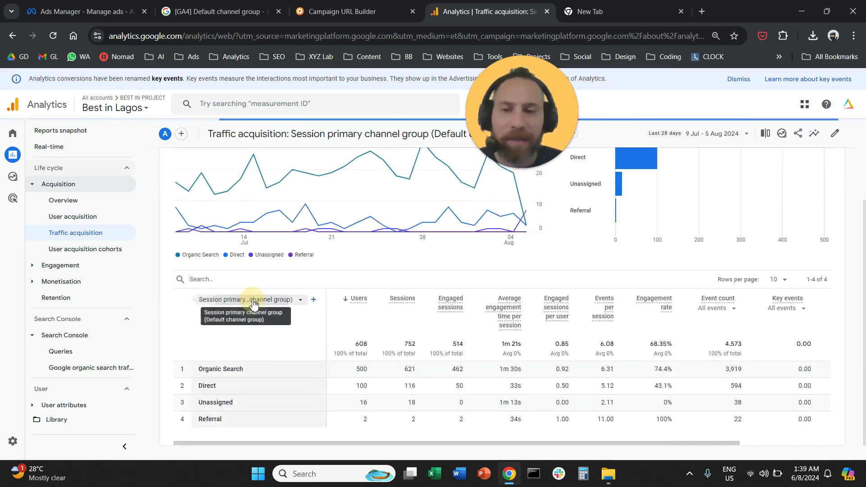
{"action": "left_click", "coordinate": [254, 302]}
{"action": "left_click", "coordinate": [258, 186]}
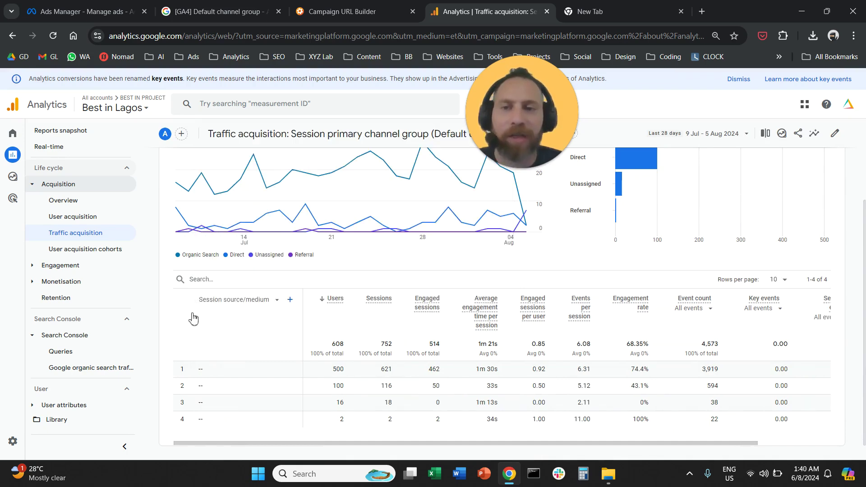
{"action": "scroll", "coordinate": [193, 318], "scroll_direction": "down", "scroll_amount": 1}
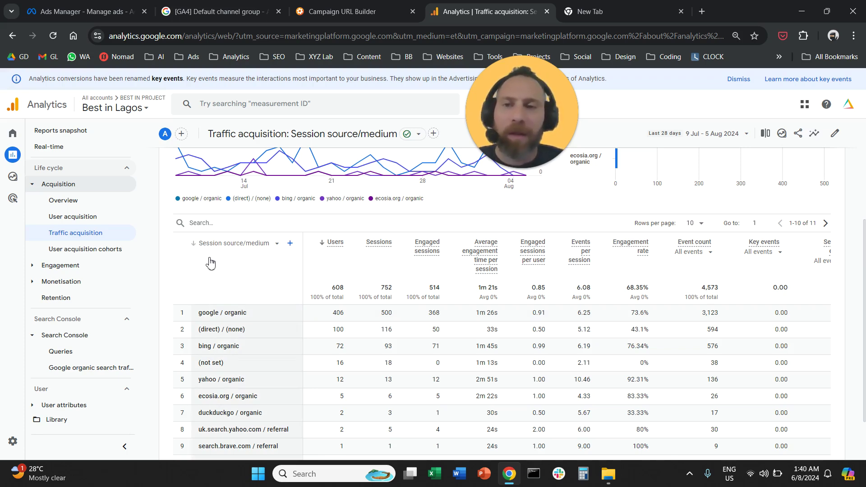
In Campaign URL Builder, try 'Facebook' as campaign source, revert to lowercase 'facebook', and glance at Analytics
{"action": "left_click", "coordinate": [331, 7]}
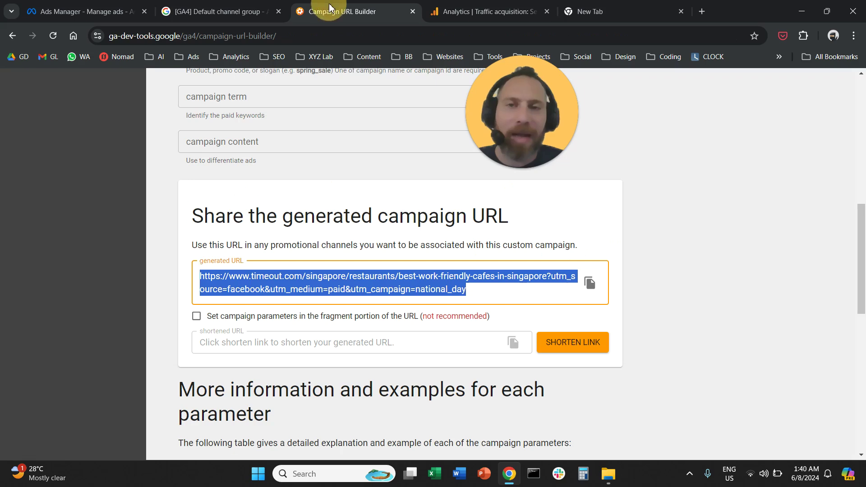
{"action": "scroll", "coordinate": [307, 264], "scroll_direction": "up", "scroll_amount": 6}
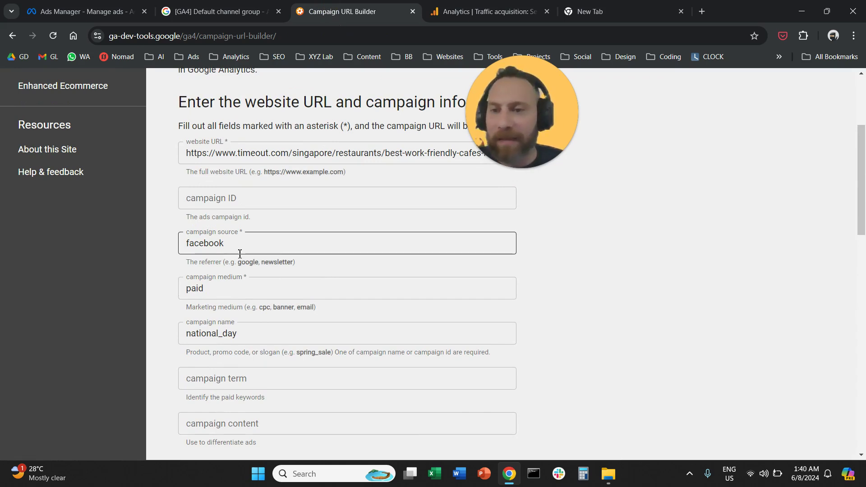
{"action": "left_click", "coordinate": [192, 243]}
{"action": "key", "text": "BackSpace"}
{"action": "type", "text": "F"}
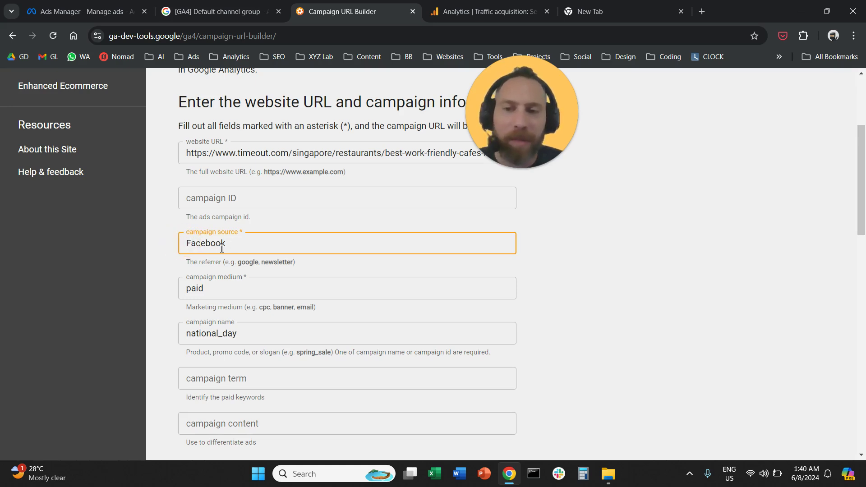
{"action": "left_click_drag", "start_coordinate": [192, 243], "coordinate": [175, 245]}
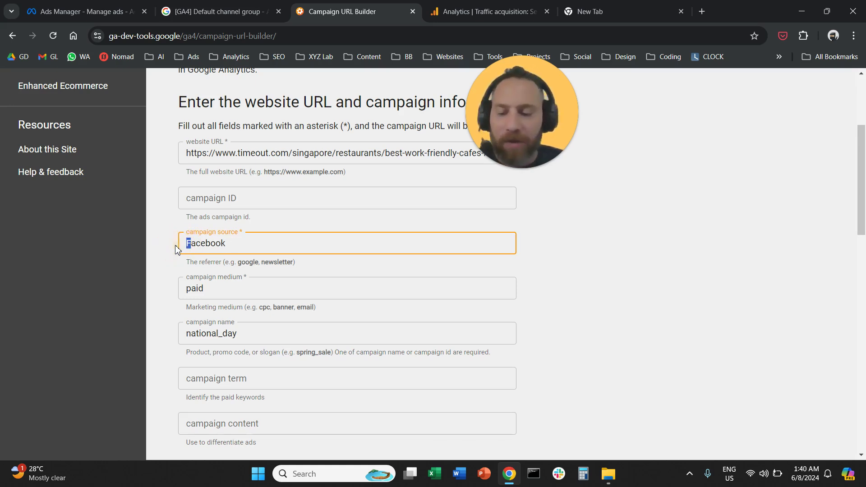
{"action": "type", "text": "f"}
{"action": "left_click", "coordinate": [444, 10]}
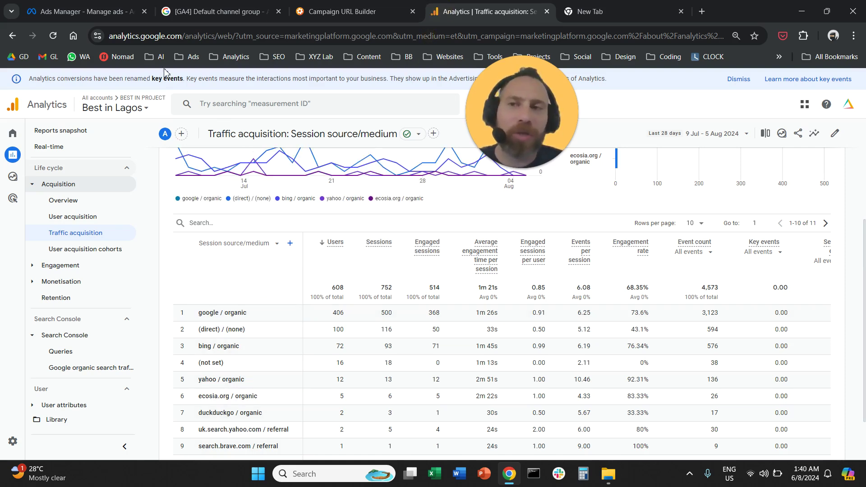
{"action": "left_click", "coordinate": [345, 9]}
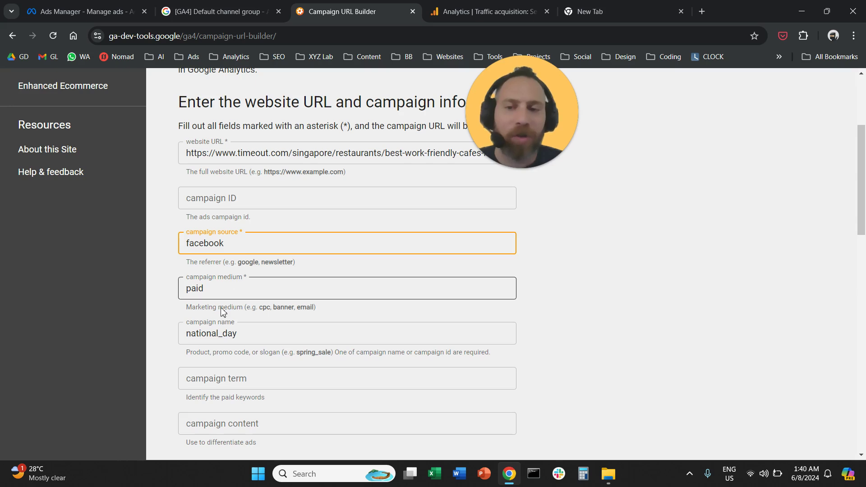
Retype the campaign name as 'national day' and check how the space appears in the generated URL
{"action": "left_click_drag", "start_coordinate": [237, 333], "coordinate": [178, 333]}
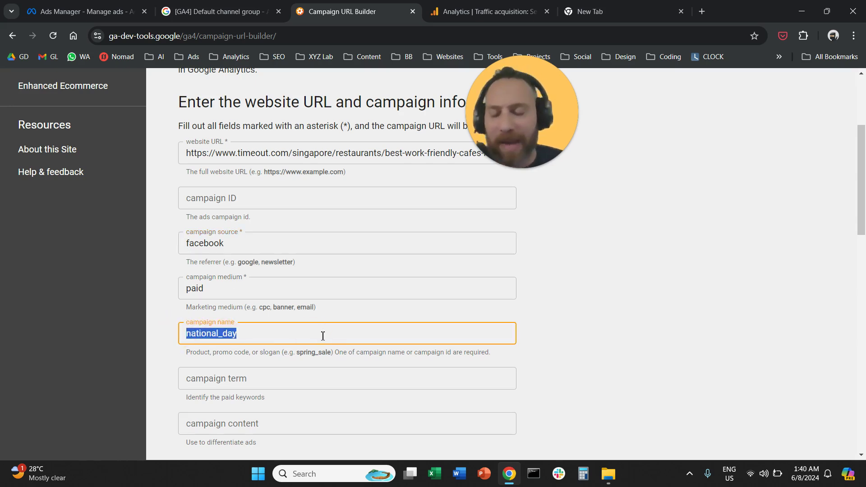
{"action": "type", "text": "national "}
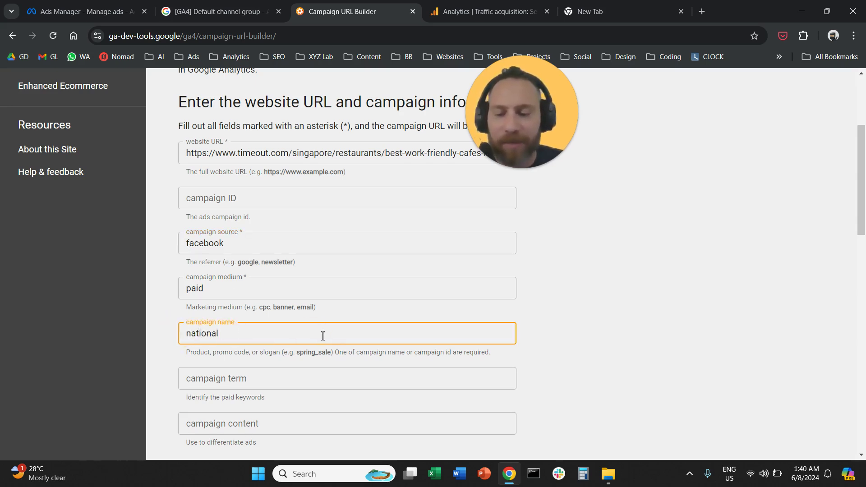
{"action": "type", "text": "day"}
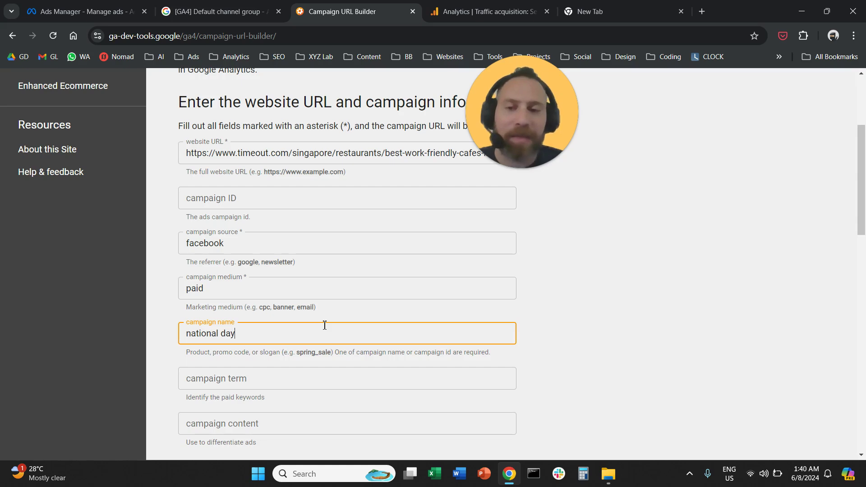
{"action": "scroll", "coordinate": [324, 325], "scroll_direction": "down", "scroll_amount": 6}
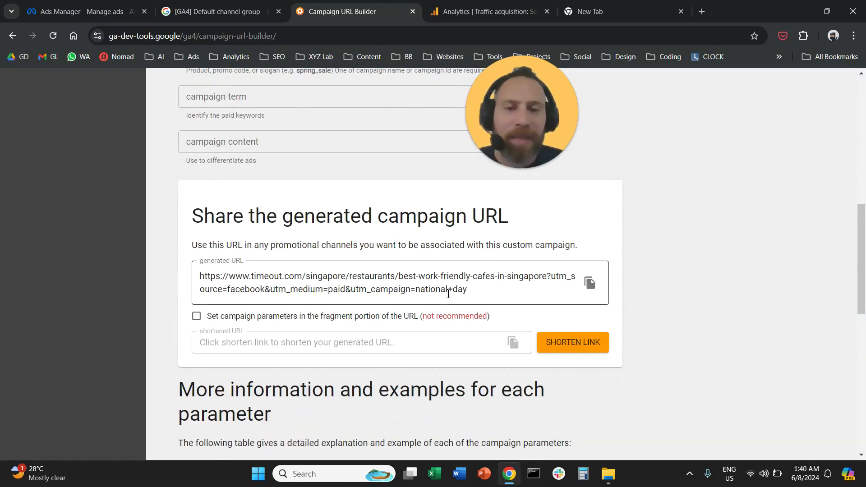
{"action": "left_click", "coordinate": [451, 289]}
{"action": "left_click", "coordinate": [481, 291]}
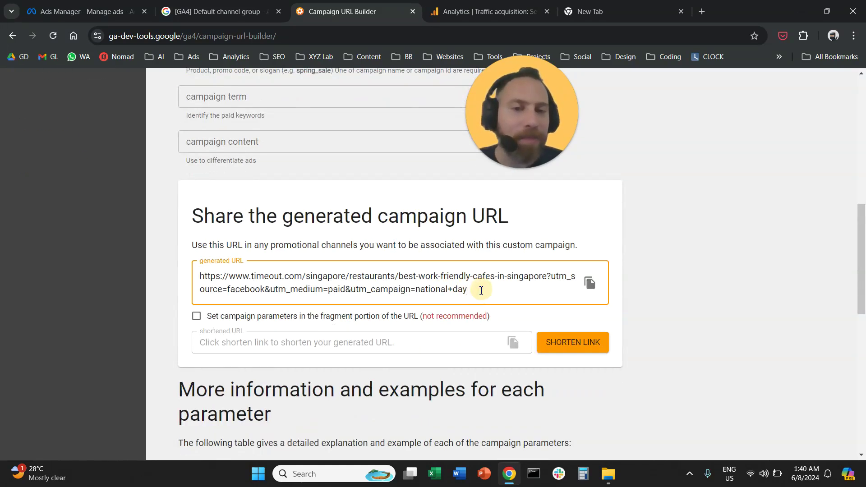
{"action": "scroll", "coordinate": [481, 291], "scroll_direction": "up", "scroll_amount": 4}
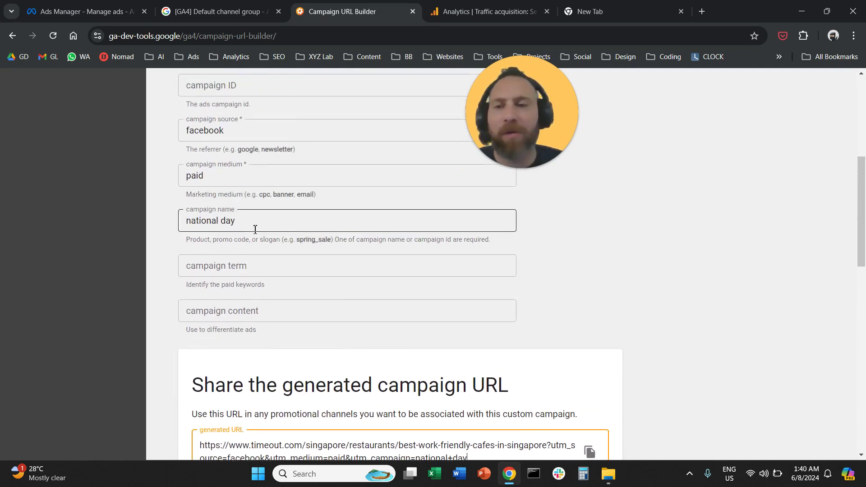
{"action": "scroll", "coordinate": [272, 280], "scroll_direction": "up", "scroll_amount": 1}
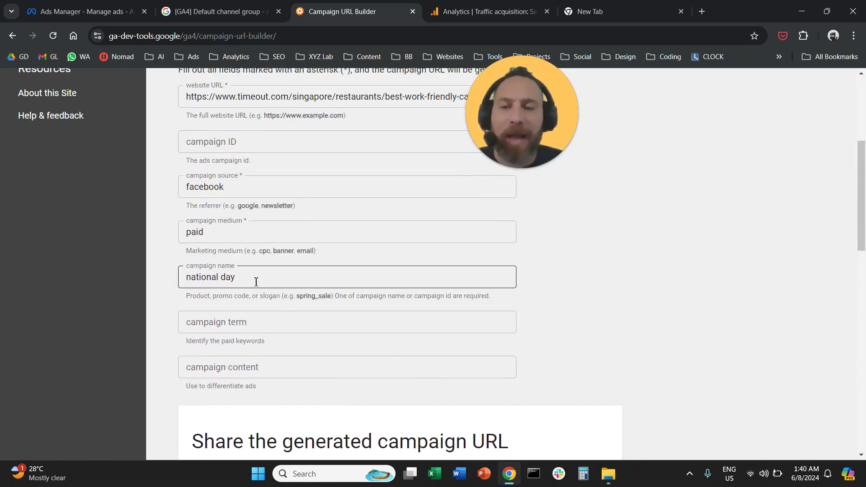
{"action": "scroll", "coordinate": [256, 282], "scroll_direction": "up", "scroll_amount": 1}
Change the campaign name back to 'national_day', then to 'nationalDay'
{"action": "left_click", "coordinate": [246, 334]}
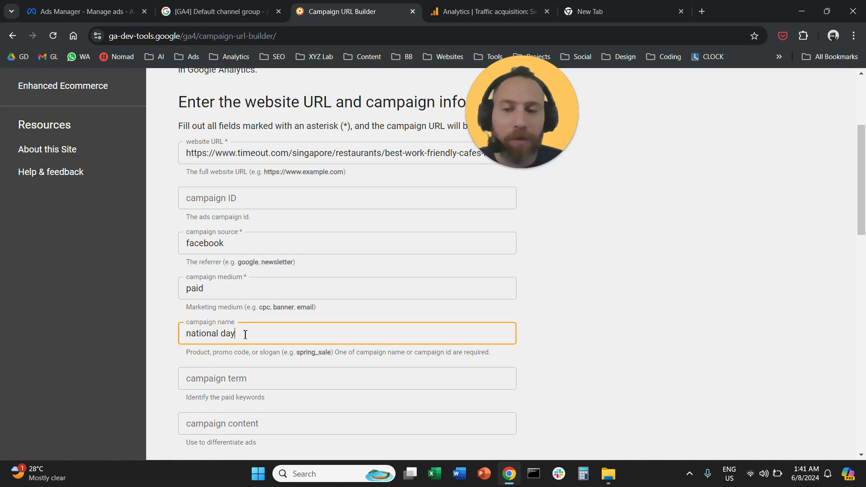
{"action": "left_click_drag", "start_coordinate": [246, 334], "coordinate": [171, 333]}
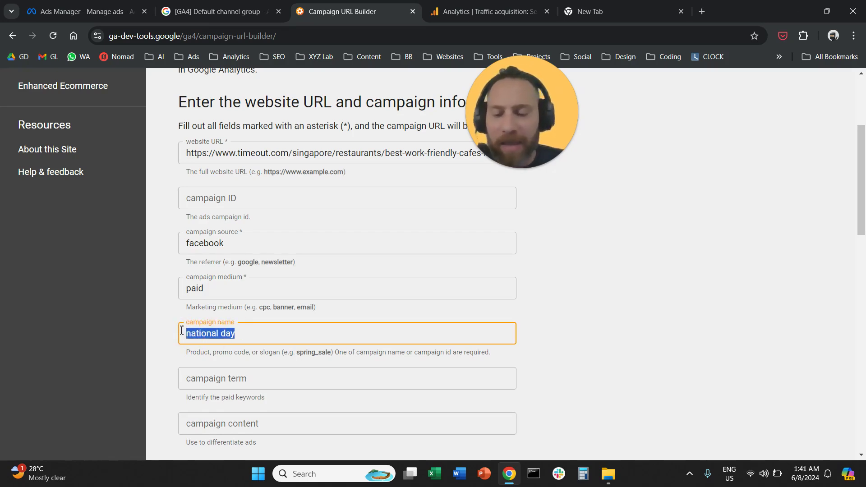
{"action": "type", "text": "national"}
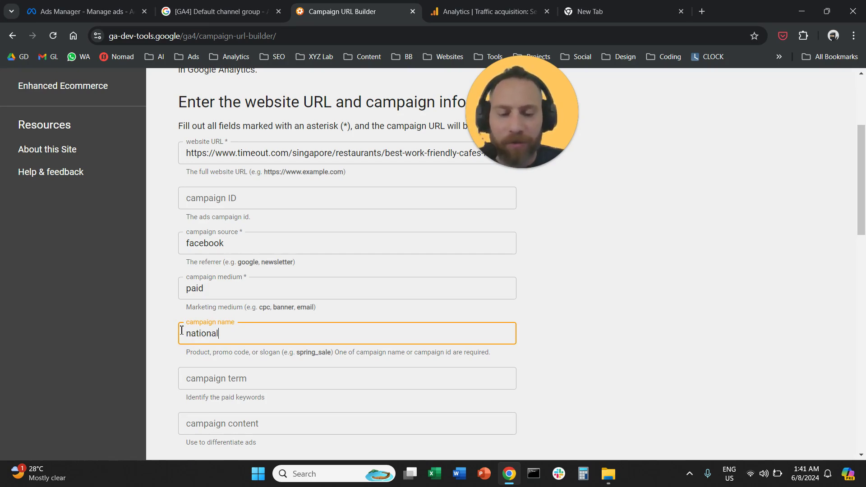
{"action": "type", "text": "_day"}
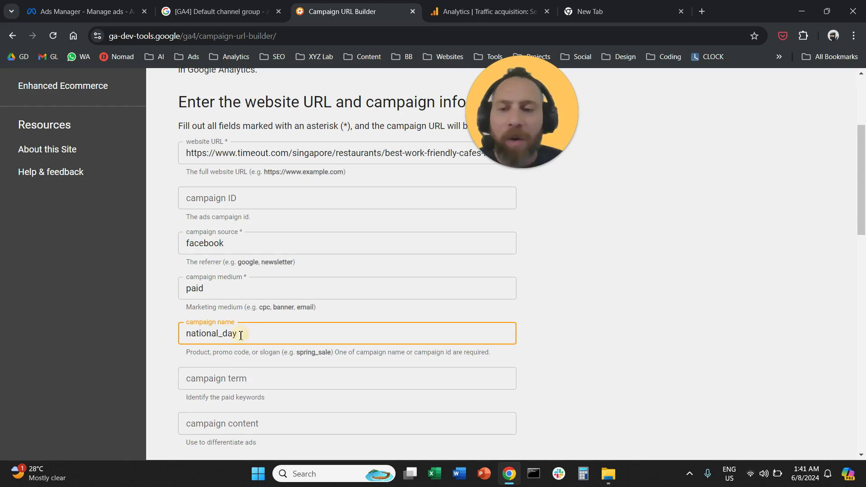
{"action": "left_click_drag", "start_coordinate": [241, 335], "coordinate": [221, 341]}
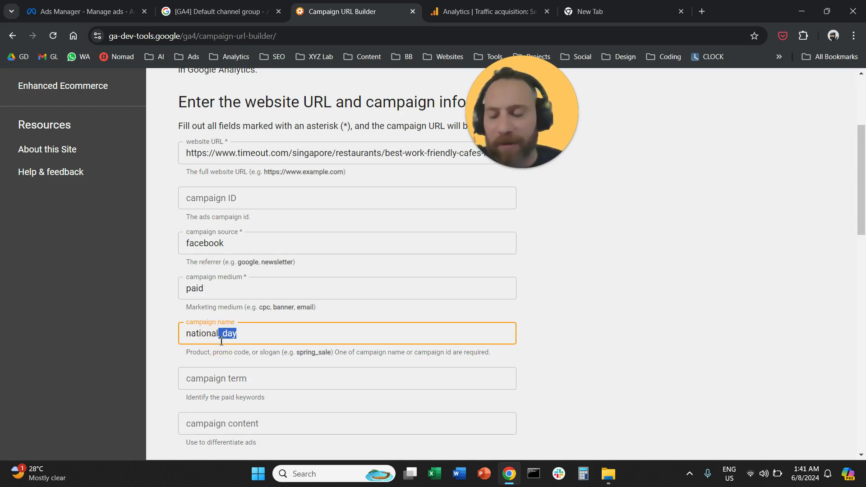
{"action": "type", "text": "day"}
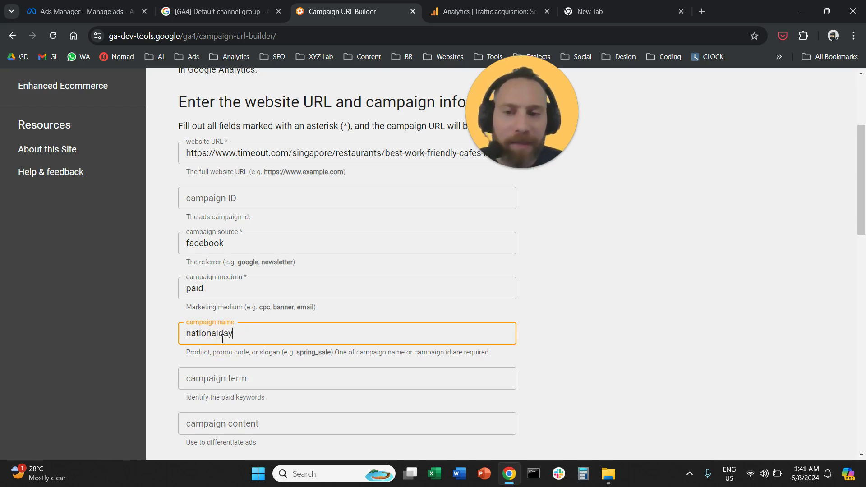
{"action": "left_click", "coordinate": [224, 338]}
{"action": "key", "text": "BackSpace"}
{"action": "type", "text": "D"}
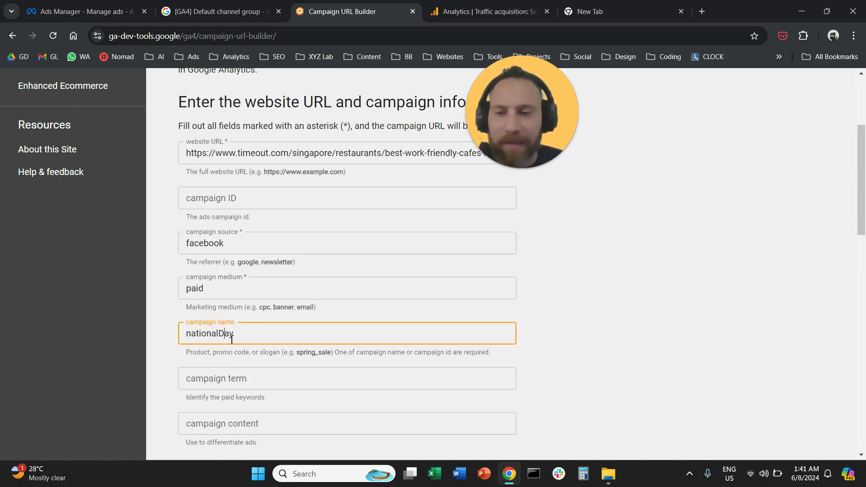
{"action": "left_click_drag", "start_coordinate": [242, 337], "coordinate": [180, 335]}
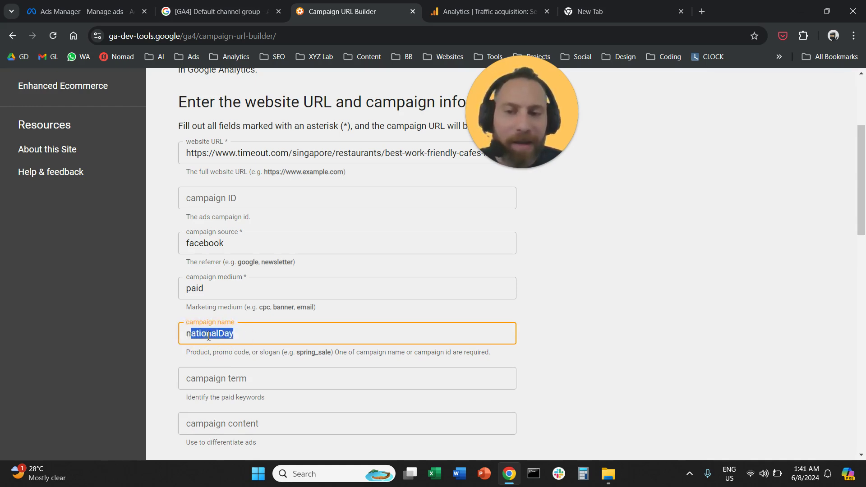
{"action": "double_click", "coordinate": [195, 339]}
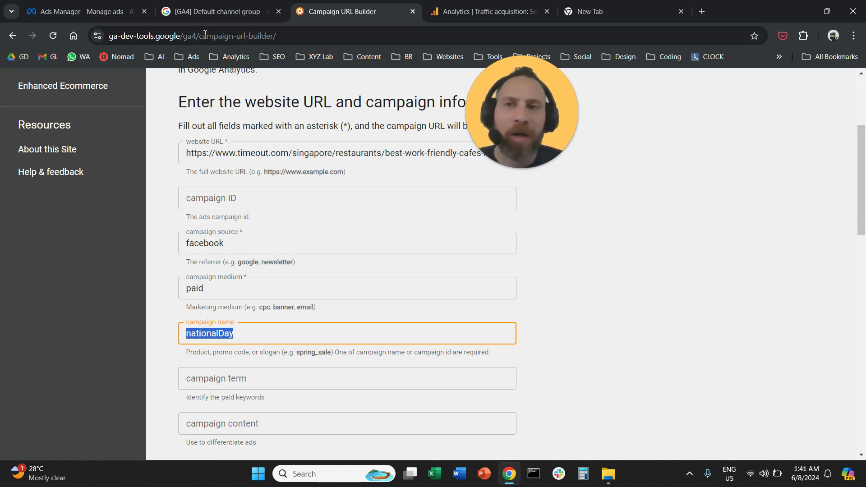
Bring up the [GA4] Default channel group help article at the Paid Social rules
{"action": "left_click", "coordinate": [219, 12]}
{"action": "scroll", "coordinate": [183, 248], "scroll_direction": "up", "scroll_amount": 3}
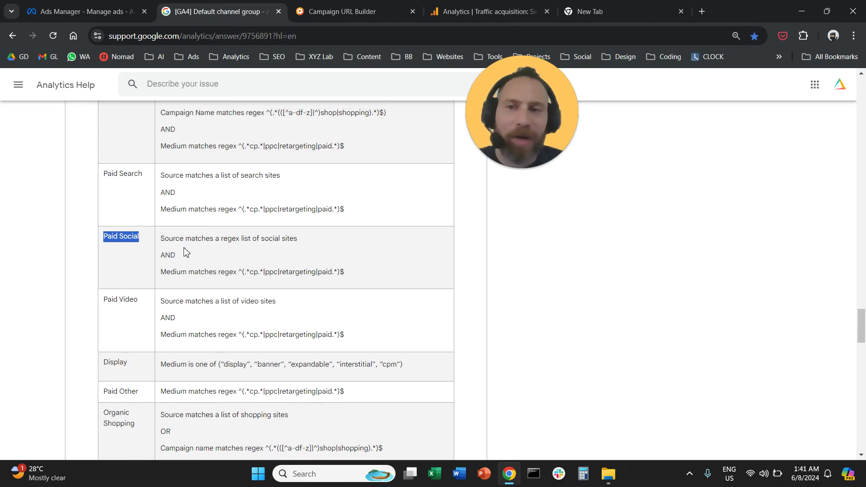
{"action": "scroll", "coordinate": [183, 249], "scroll_direction": "up", "scroll_amount": 2}
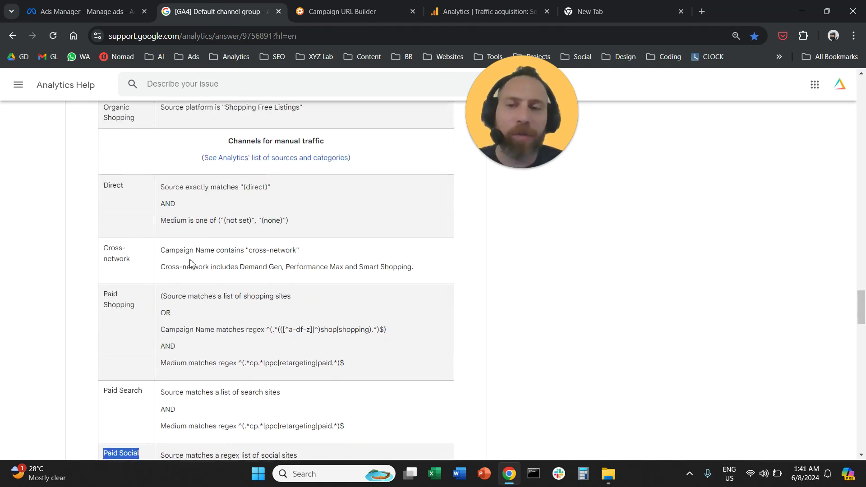
{"action": "scroll", "coordinate": [190, 264], "scroll_direction": "down", "scroll_amount": 2}
{"action": "scroll", "coordinate": [189, 264], "scroll_direction": "down", "scroll_amount": 2}
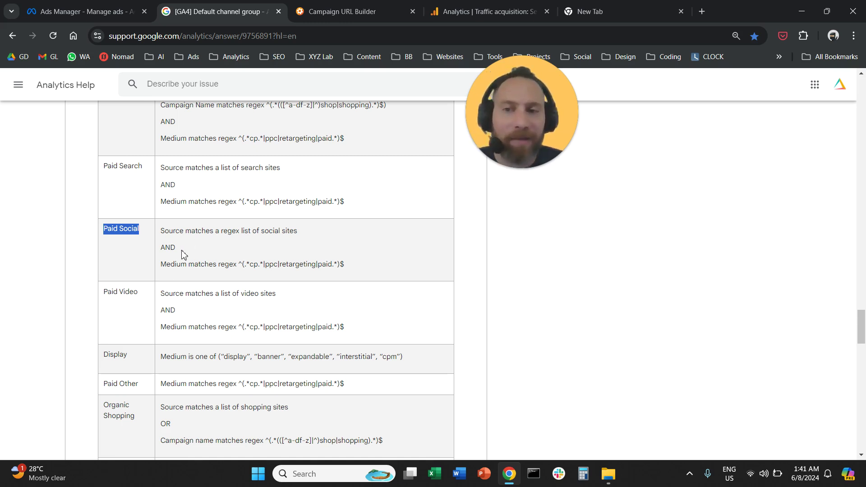
Highlight the Paid Social source/medium rules and the Paid Video rule for comparison
{"action": "left_click", "coordinate": [108, 234]}
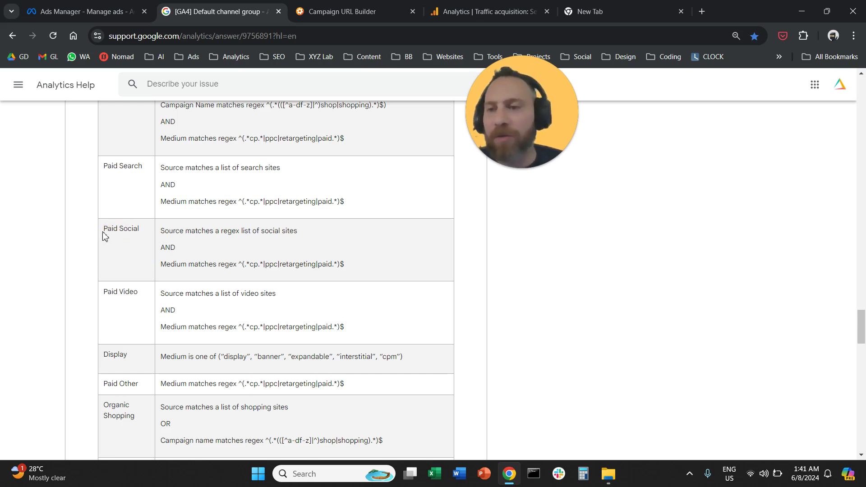
{"action": "left_click_drag", "start_coordinate": [104, 236], "coordinate": [355, 263]}
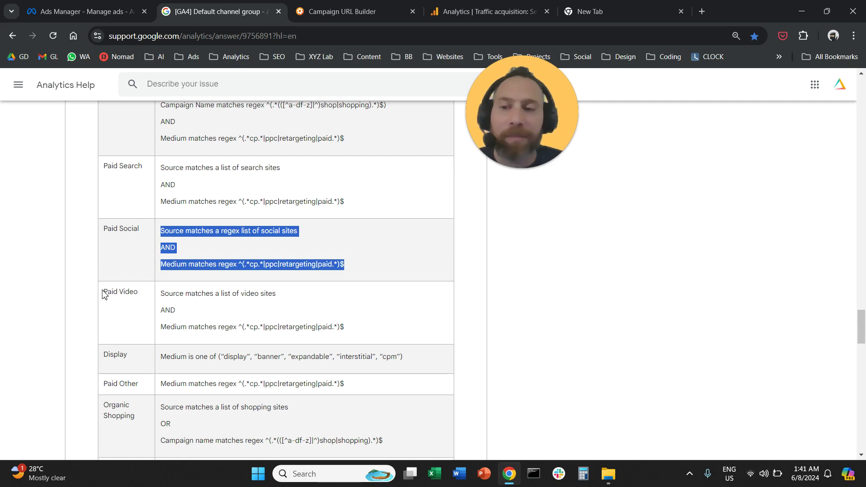
{"action": "left_click_drag", "start_coordinate": [104, 294], "coordinate": [354, 324]}
{"action": "left_click", "coordinate": [280, 319]}
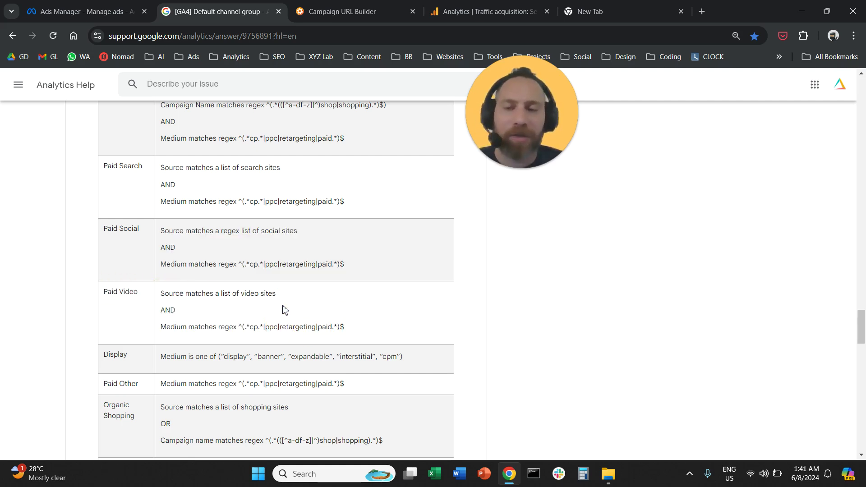